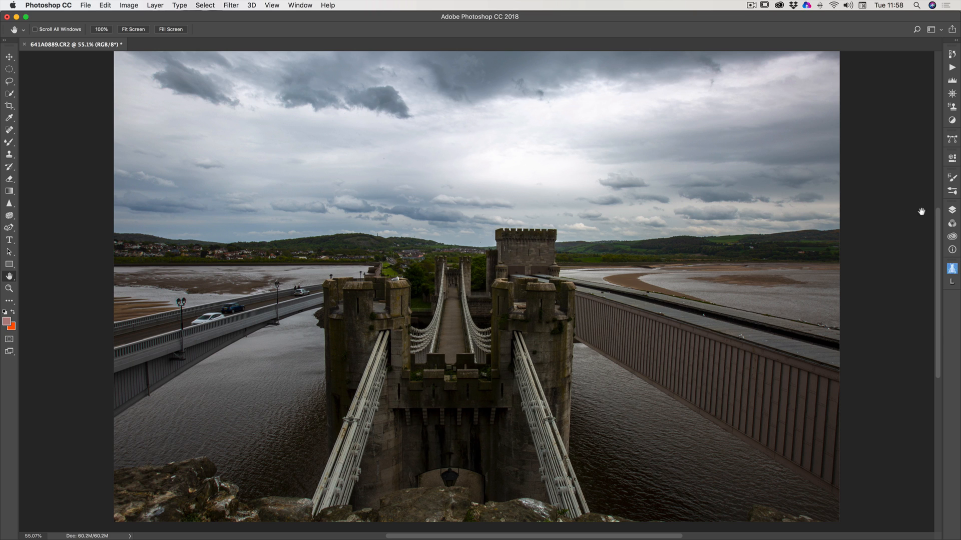
Duplicate the Background layer within the same document, keeping the suggested name Background copy.
{"action": "left_click", "coordinate": [952, 209]}
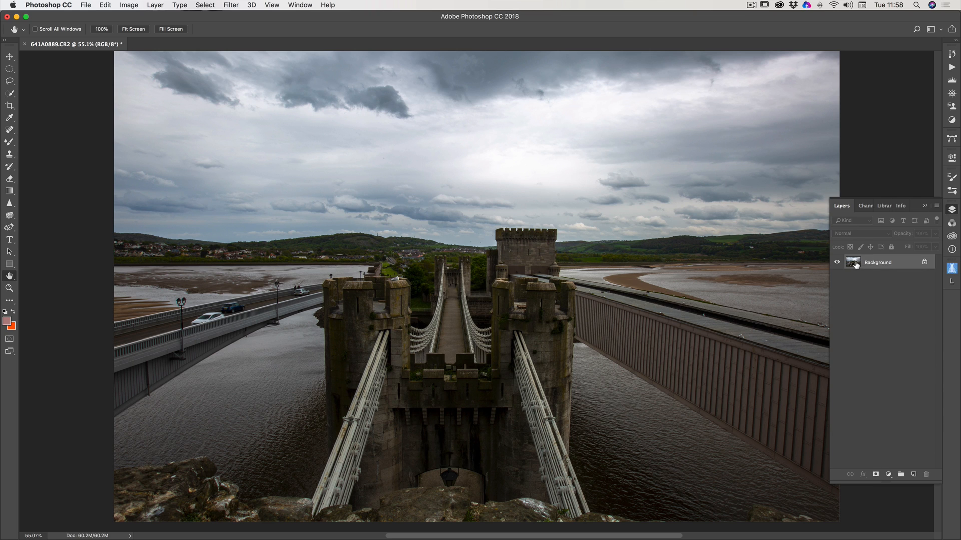
{"action": "right_click", "coordinate": [855, 265]}
{"action": "left_click", "coordinate": [875, 281]}
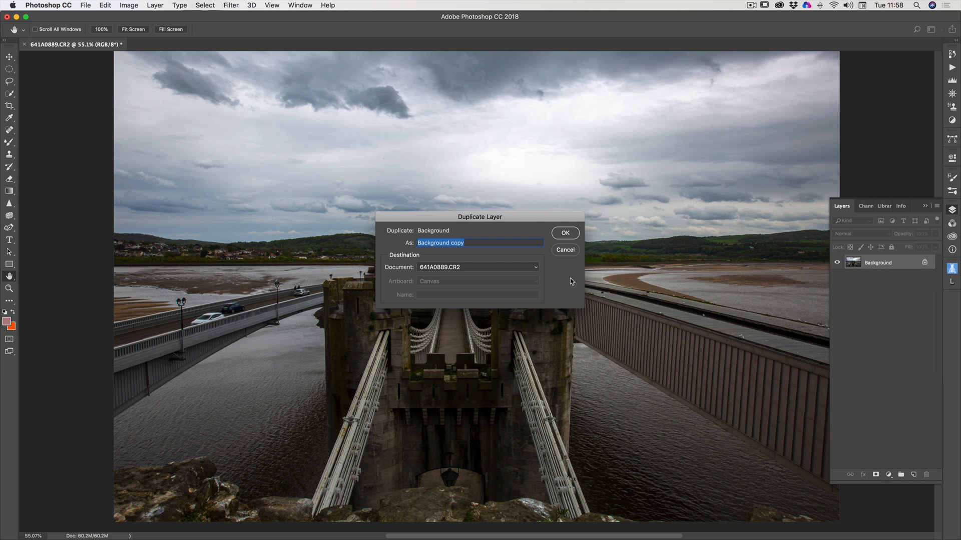
{"action": "left_click", "coordinate": [562, 233]}
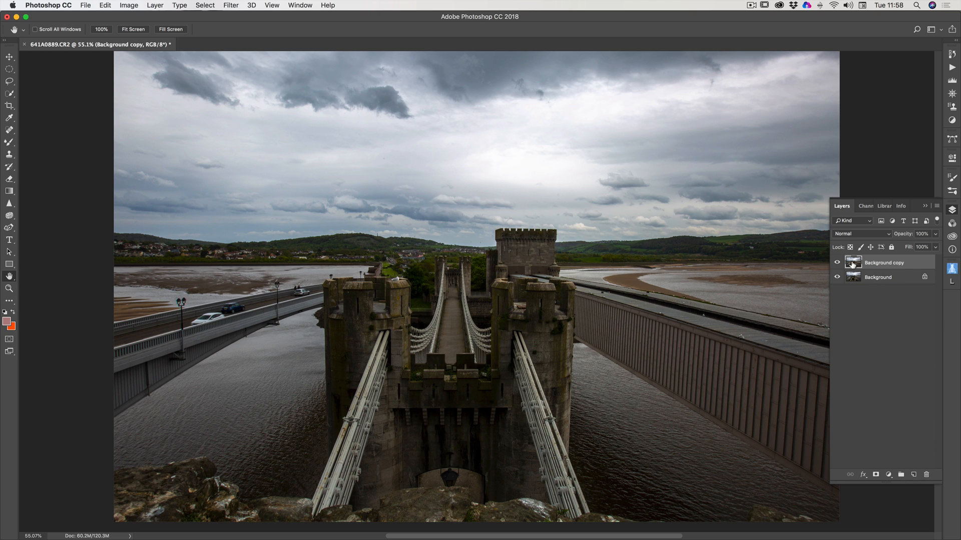
{"action": "left_click", "coordinate": [926, 207]}
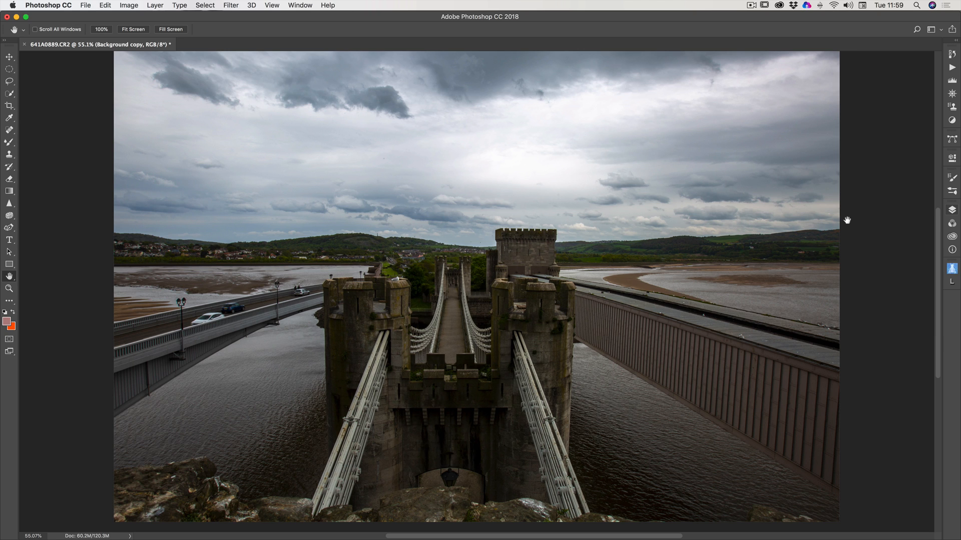
Add a Curves adjustment layer and darken the RGB curve with a shadow point and a highlight point at input 198, output 178.
{"action": "left_click", "coordinate": [951, 121]}
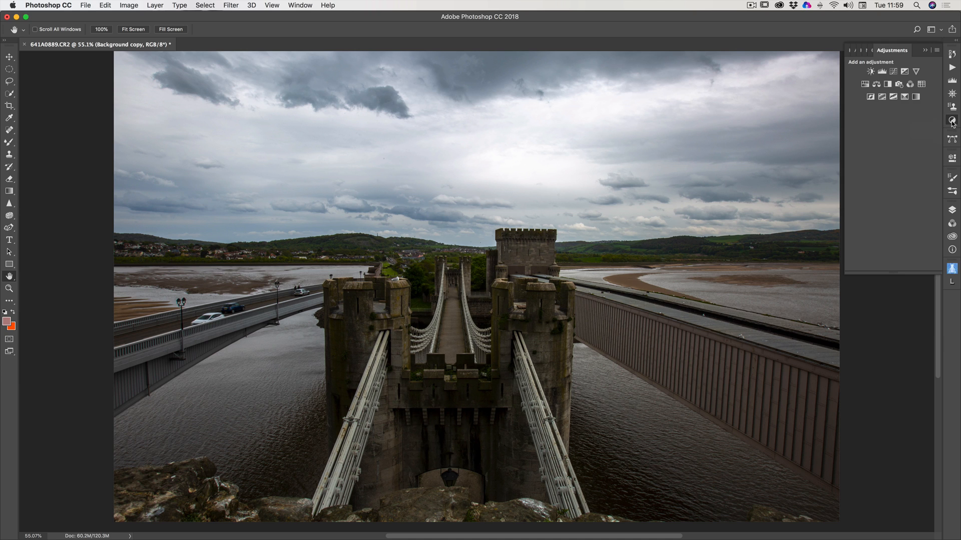
{"action": "left_click", "coordinate": [894, 71]}
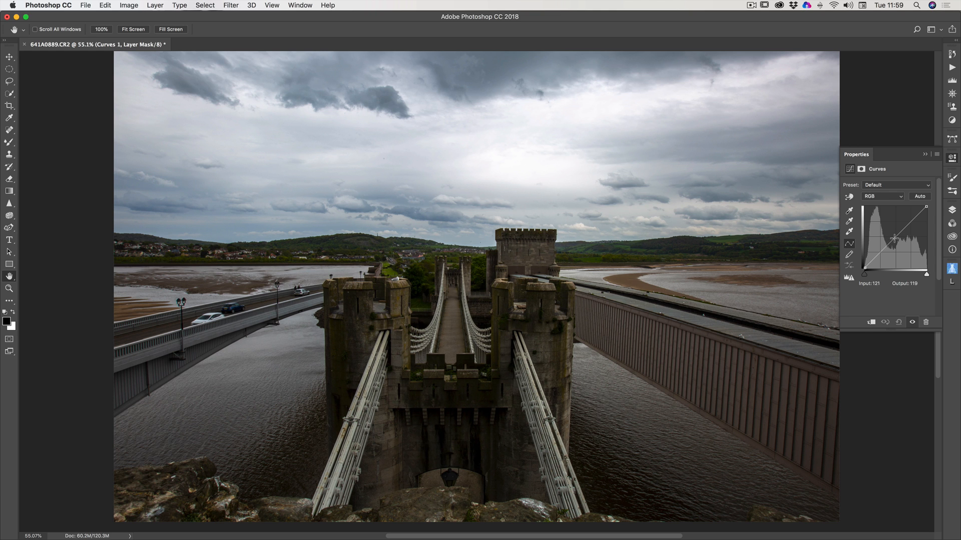
{"action": "mouse_move", "coordinate": [894, 240]}
{"action": "left_mouse_down"}
{"action": "mouse_move", "coordinate": [888, 231]}
{"action": "mouse_move", "coordinate": [902, 243]}
{"action": "mouse_move", "coordinate": [895, 239]}
{"action": "left_mouse_up"}
{"action": "left_click", "coordinate": [880, 255]}
{"action": "left_click_drag", "start_coordinate": [880, 254], "coordinate": [913, 225]}
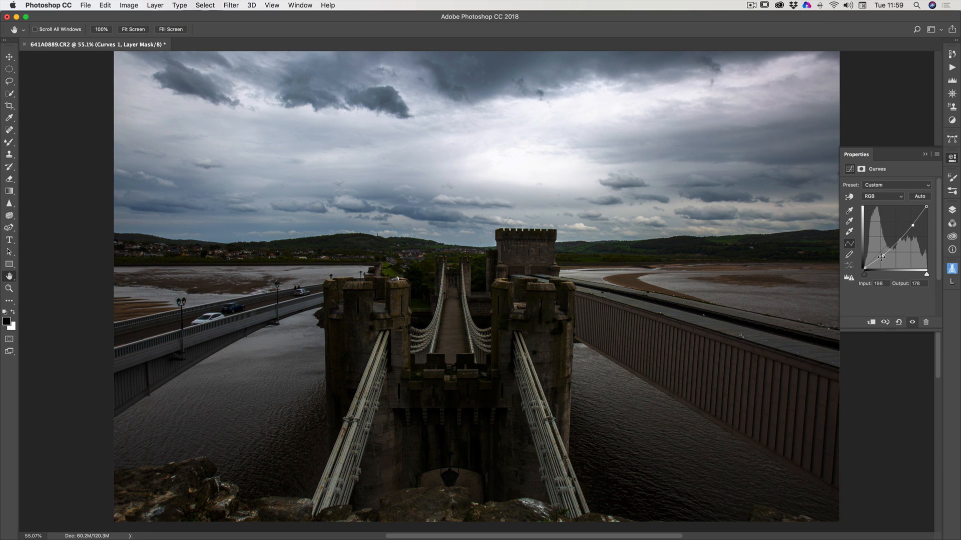
Remove all the added points from the RGB curve so that it is a straight line.
{"action": "left_click_drag", "start_coordinate": [882, 256], "coordinate": [920, 362]}
{"action": "left_click_drag", "start_coordinate": [913, 225], "coordinate": [958, 337]}
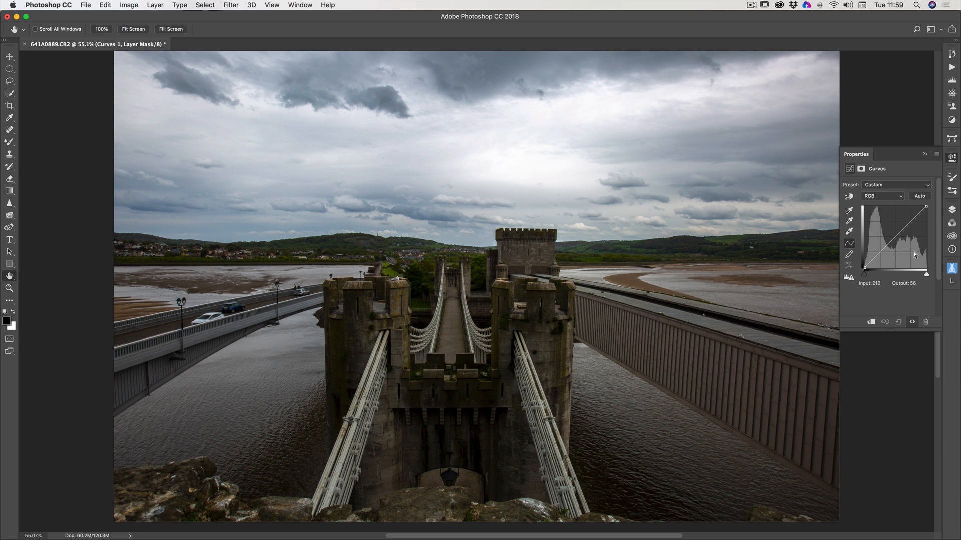
{"action": "left_click", "coordinate": [890, 236]}
{"action": "left_click_drag", "start_coordinate": [890, 236], "coordinate": [954, 319]}
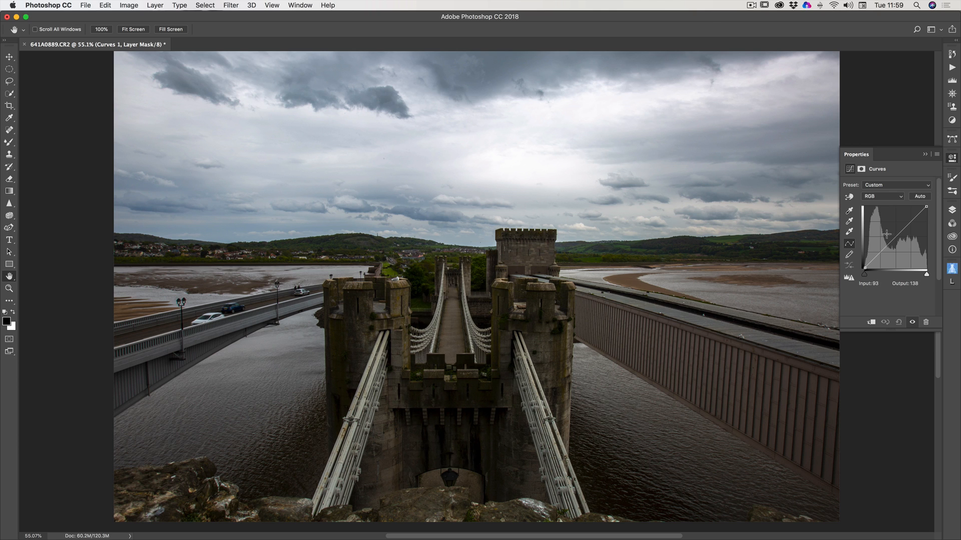
Raise the Red channel curve to input 95, output 129, and lower the Green channel curve to input 138, output 119.
{"action": "left_click", "coordinate": [874, 198]}
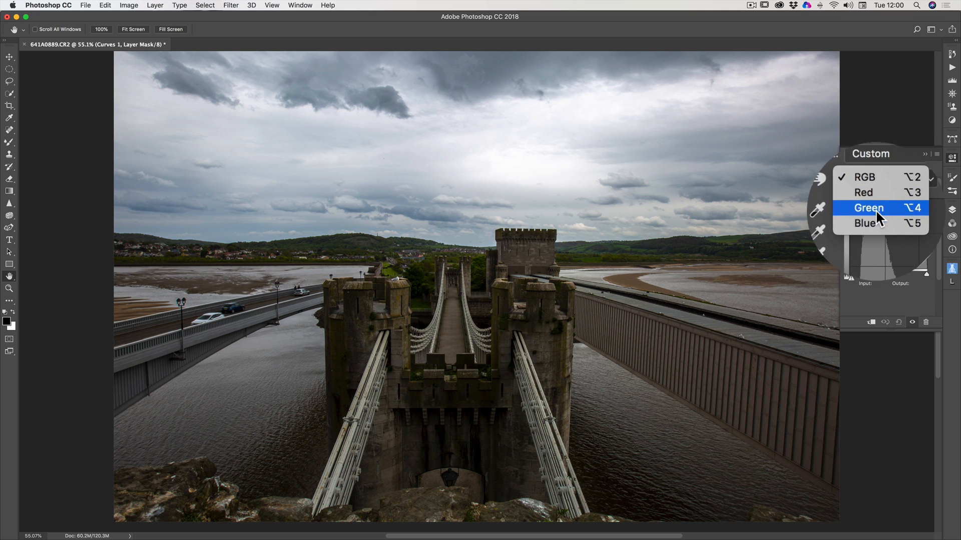
{"action": "left_click", "coordinate": [872, 200]}
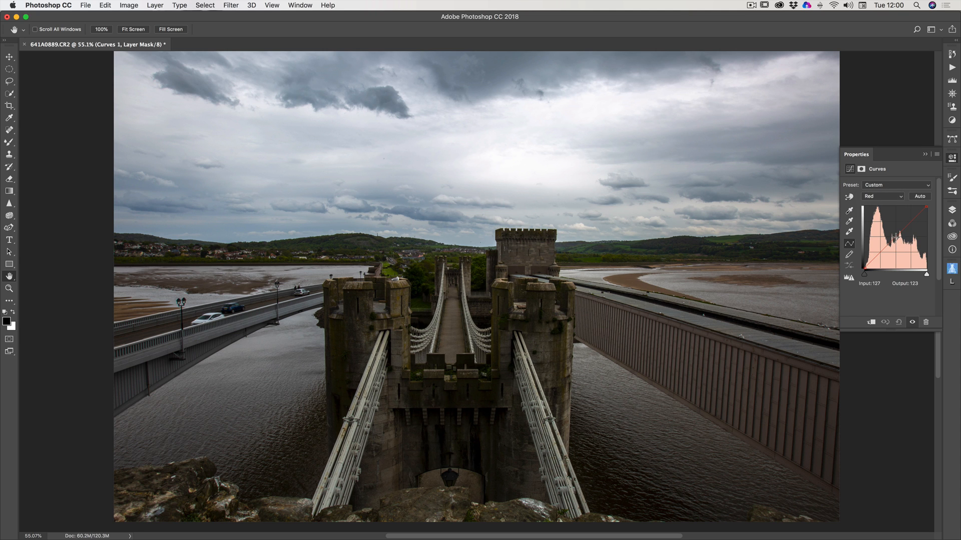
{"action": "mouse_move", "coordinate": [894, 240]}
{"action": "left_mouse_down"}
{"action": "mouse_move", "coordinate": [887, 233]}
{"action": "mouse_move", "coordinate": [904, 248]}
{"action": "mouse_move", "coordinate": [888, 235]}
{"action": "left_mouse_up"}
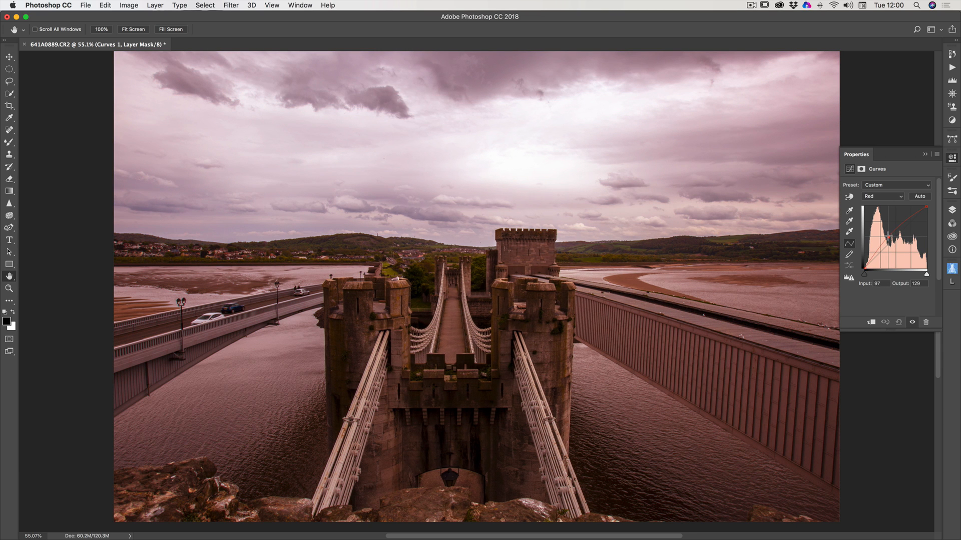
{"action": "left_click", "coordinate": [876, 198]}
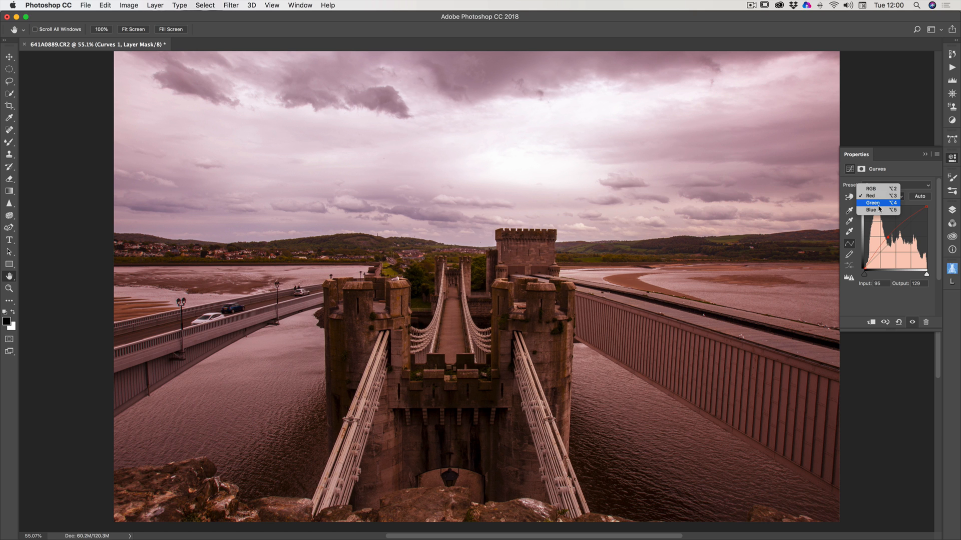
{"action": "left_click", "coordinate": [877, 203]}
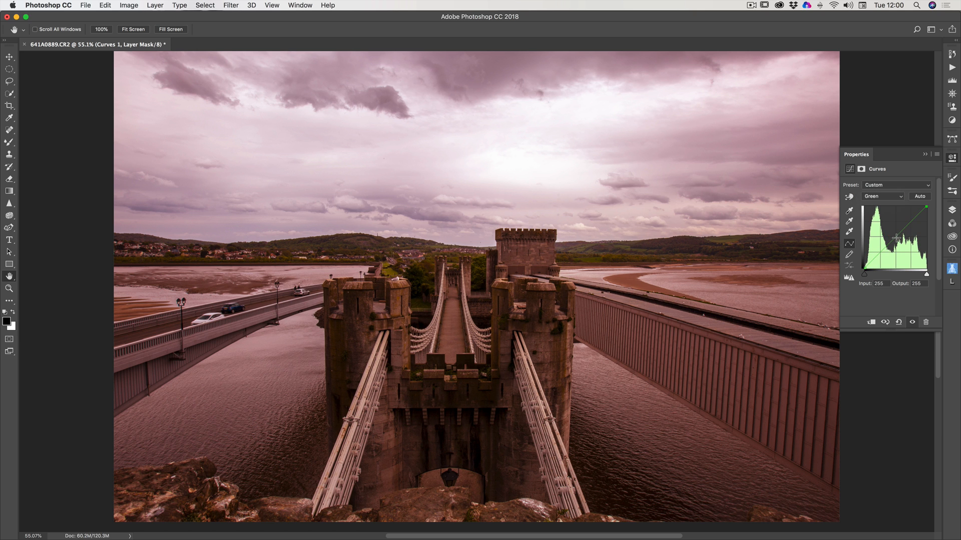
{"action": "left_click_drag", "start_coordinate": [901, 232], "coordinate": [898, 240]}
Lower the midtones of the Blue channel curve to warm the image, and close the curve settings.
{"action": "left_click", "coordinate": [883, 196]}
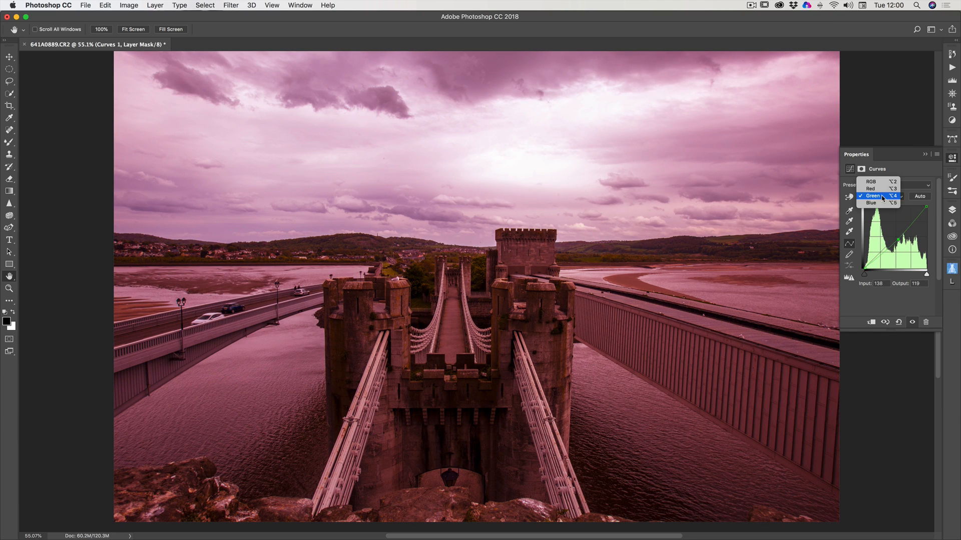
{"action": "left_click", "coordinate": [873, 203]}
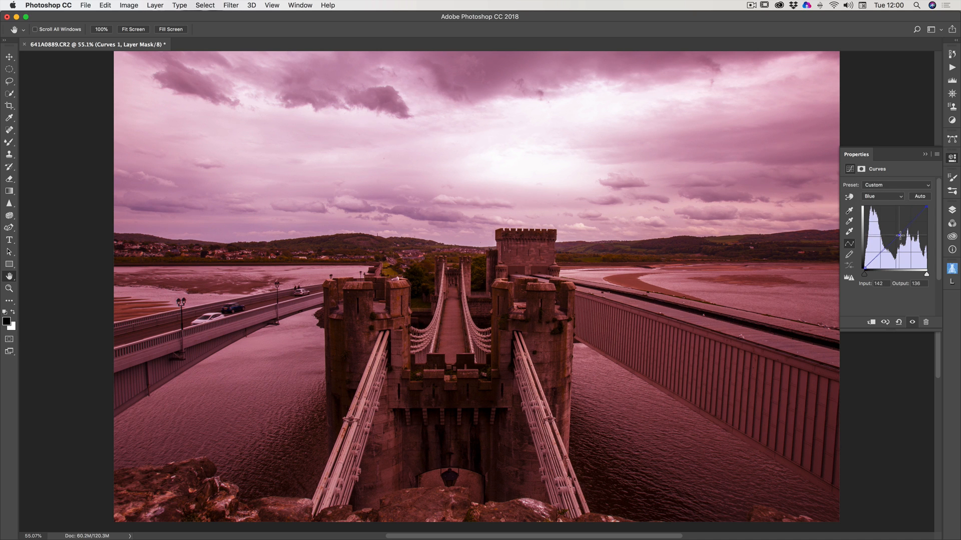
{"action": "mouse_move", "coordinate": [904, 229]}
{"action": "left_mouse_down"}
{"action": "mouse_move", "coordinate": [906, 245]}
{"action": "mouse_move", "coordinate": [874, 233]}
{"action": "mouse_move", "coordinate": [898, 240]}
{"action": "left_mouse_up"}
{"action": "left_click", "coordinate": [924, 154]}
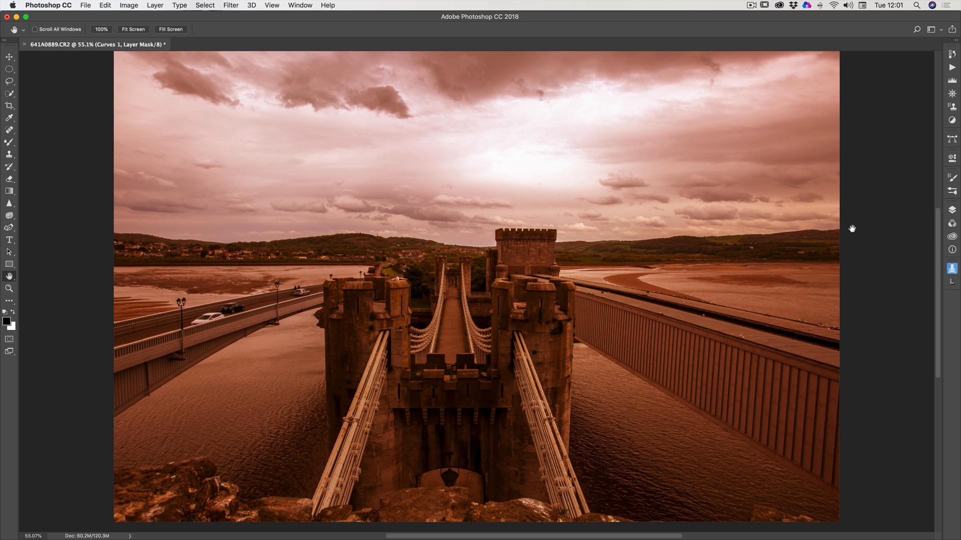
Delete the Curves adjustment layer above the duplicated background layer.
{"action": "left_click", "coordinate": [953, 211]}
{"action": "left_click", "coordinate": [915, 263]}
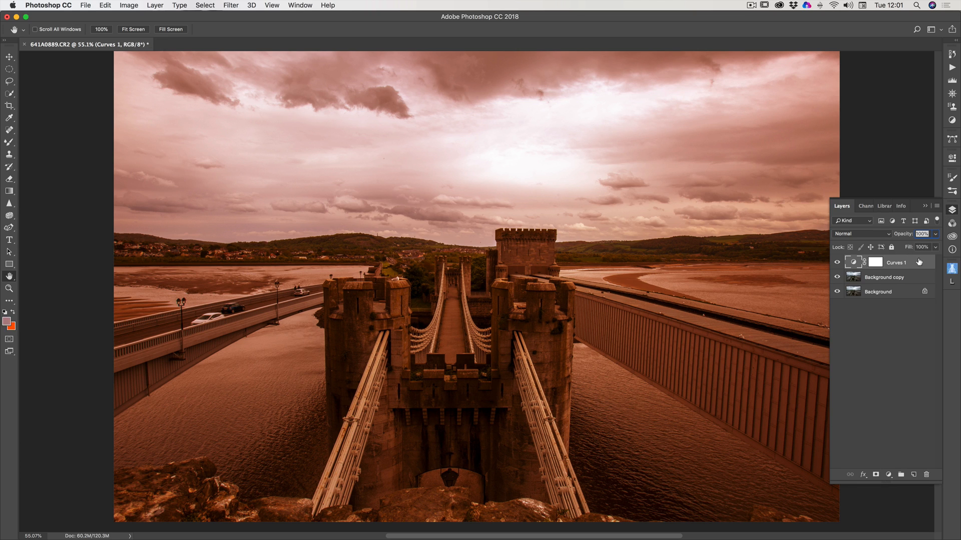
{"action": "left_click", "coordinate": [934, 237]}
{"action": "left_click_drag", "start_coordinate": [934, 247], "coordinate": [914, 249]}
{"action": "left_click", "coordinate": [893, 265]}
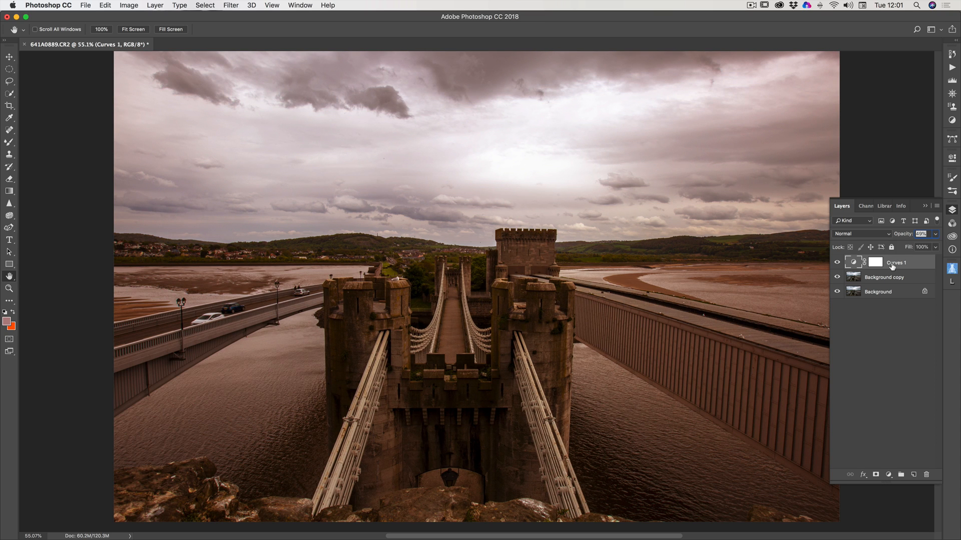
{"action": "key", "text": "Delete"}
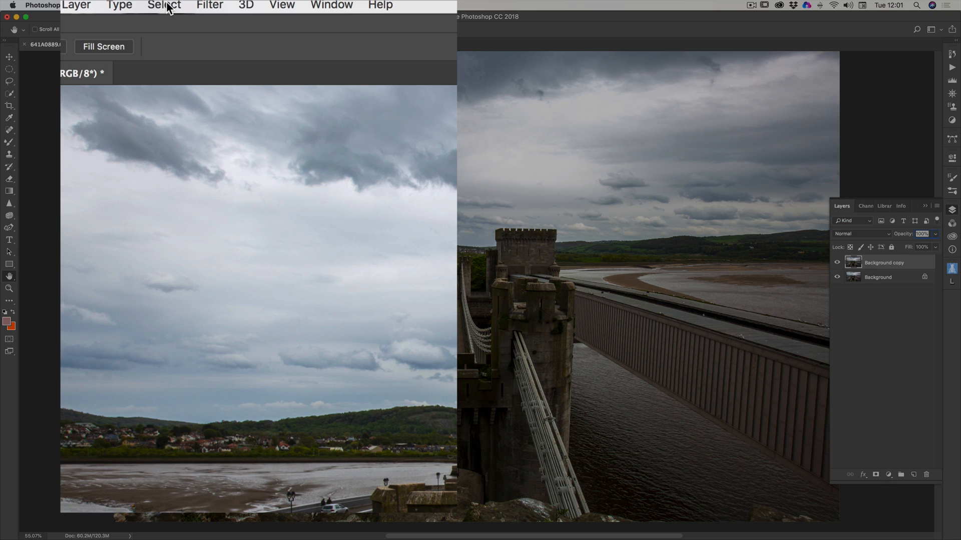
Start a Color Range selection on the duplicated layer with Range at 26% and sample the bright clouds right of the sky's centre.
{"action": "left_click", "coordinate": [168, 6]}
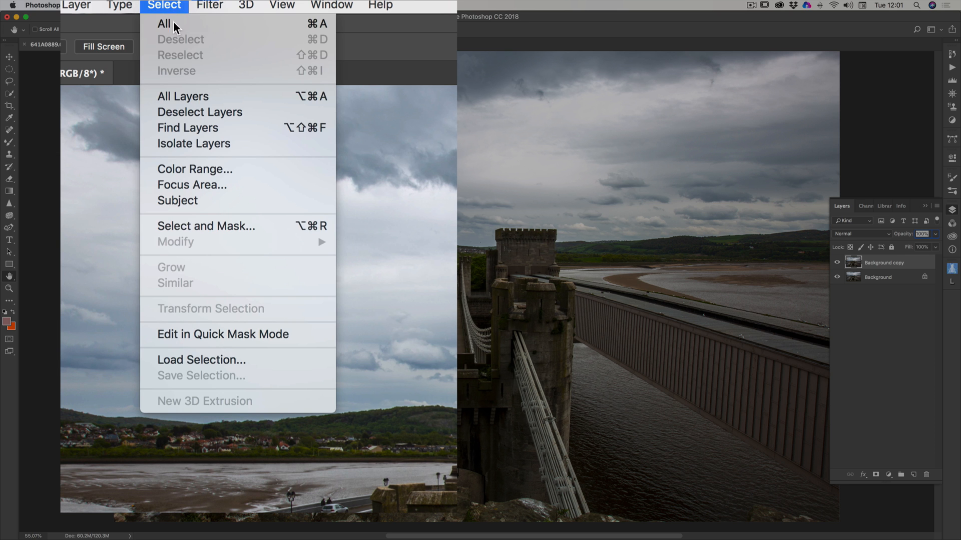
{"action": "left_click", "coordinate": [219, 171]}
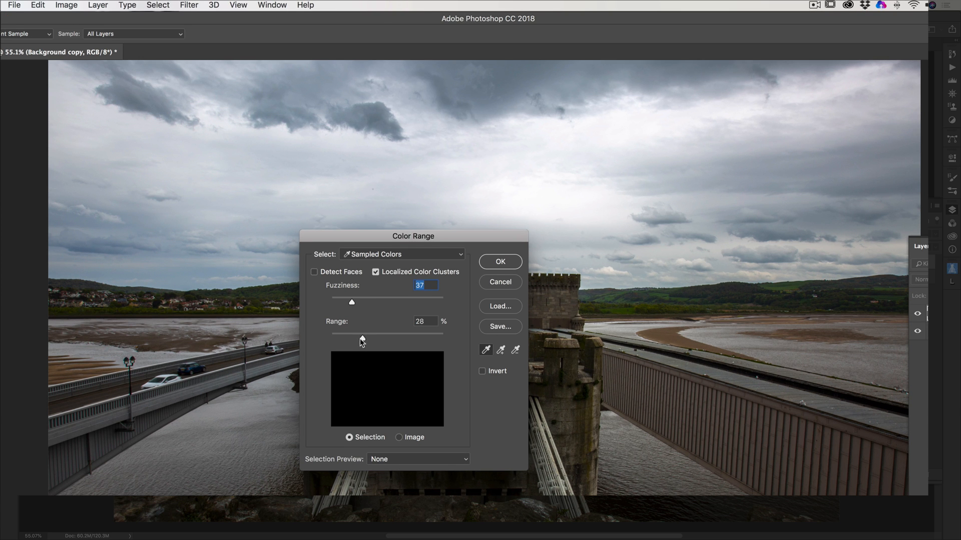
{"action": "left_click_drag", "start_coordinate": [361, 340], "coordinate": [360, 339]}
{"action": "left_click_drag", "start_coordinate": [475, 237], "coordinate": [422, 251]}
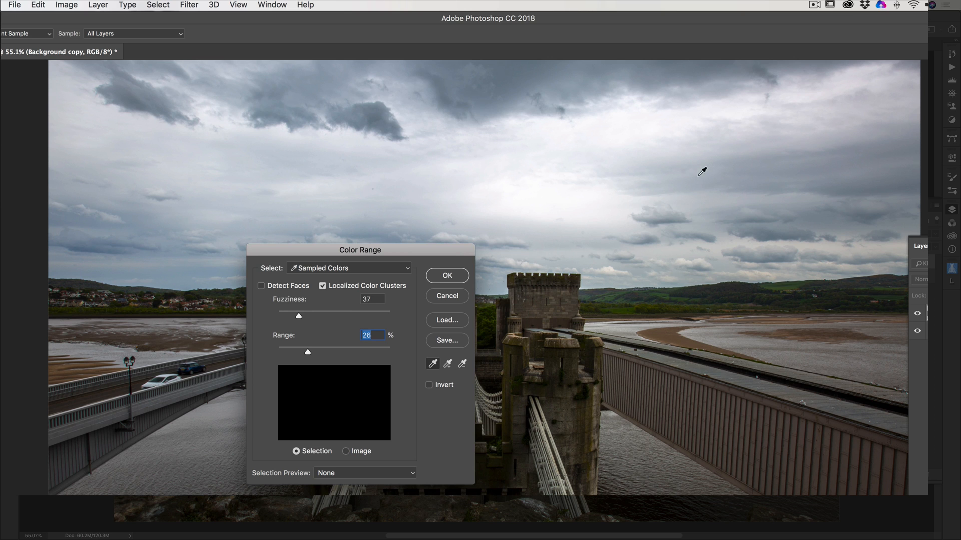
{"action": "left_click", "coordinate": [716, 171]}
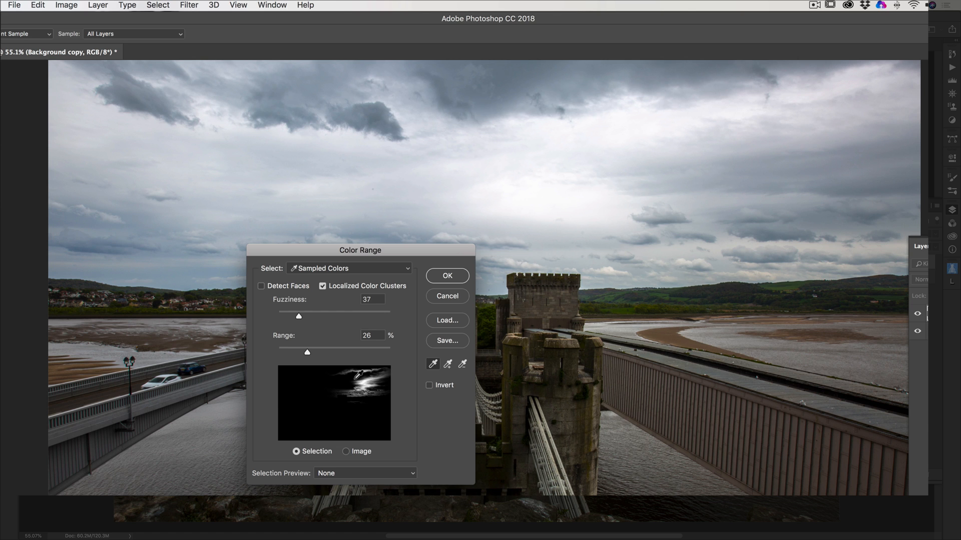
Set the Color Range Fuzziness to 54 and Range to 34%.
{"action": "mouse_move", "coordinate": [306, 353]}
{"action": "left_mouse_down"}
{"action": "mouse_move", "coordinate": [328, 354]}
{"action": "mouse_move", "coordinate": [320, 353]}
{"action": "left_mouse_up"}
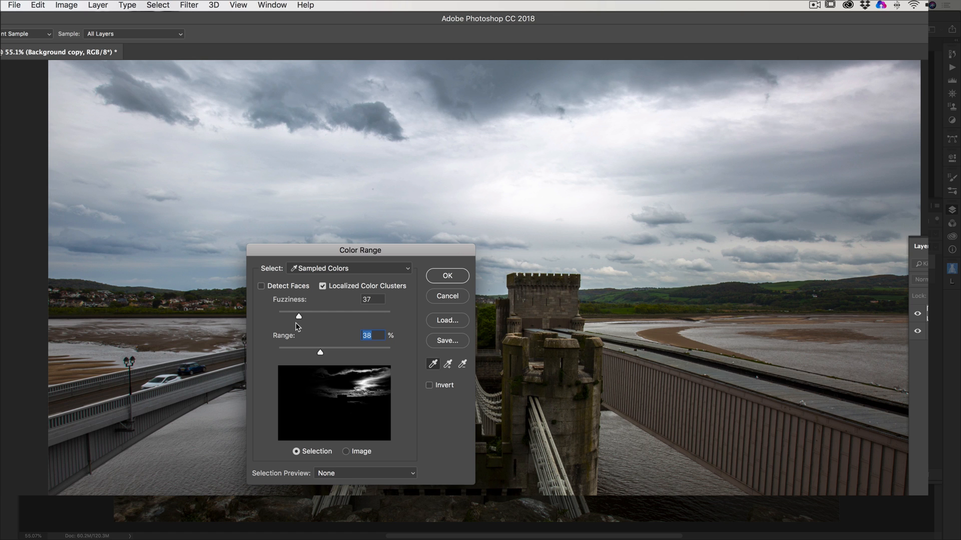
{"action": "left_click_drag", "start_coordinate": [297, 316], "coordinate": [330, 317]}
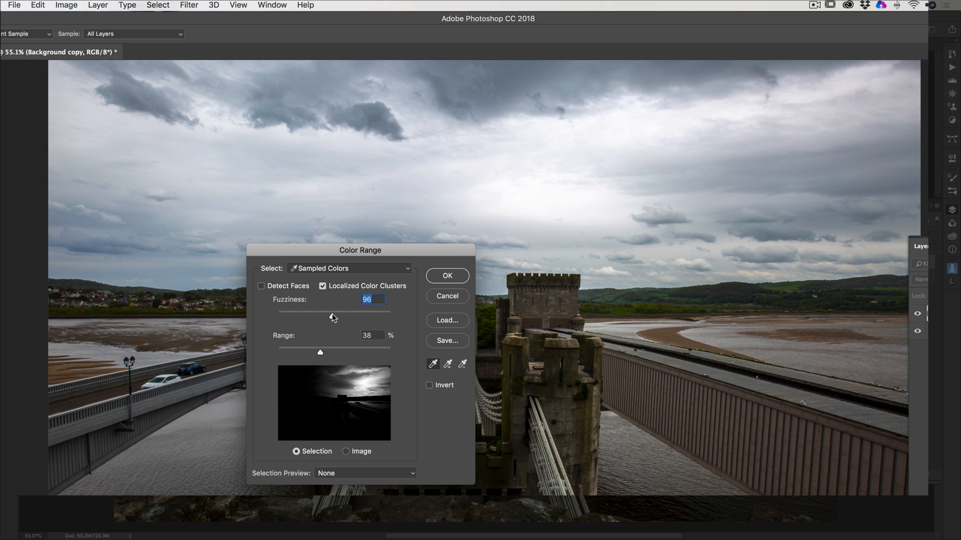
{"action": "left_click_drag", "start_coordinate": [332, 317], "coordinate": [308, 317]}
{"action": "mouse_move", "coordinate": [319, 352]}
{"action": "left_mouse_down"}
{"action": "mouse_move", "coordinate": [304, 354]}
{"action": "mouse_move", "coordinate": [314, 354]}
{"action": "left_mouse_up"}
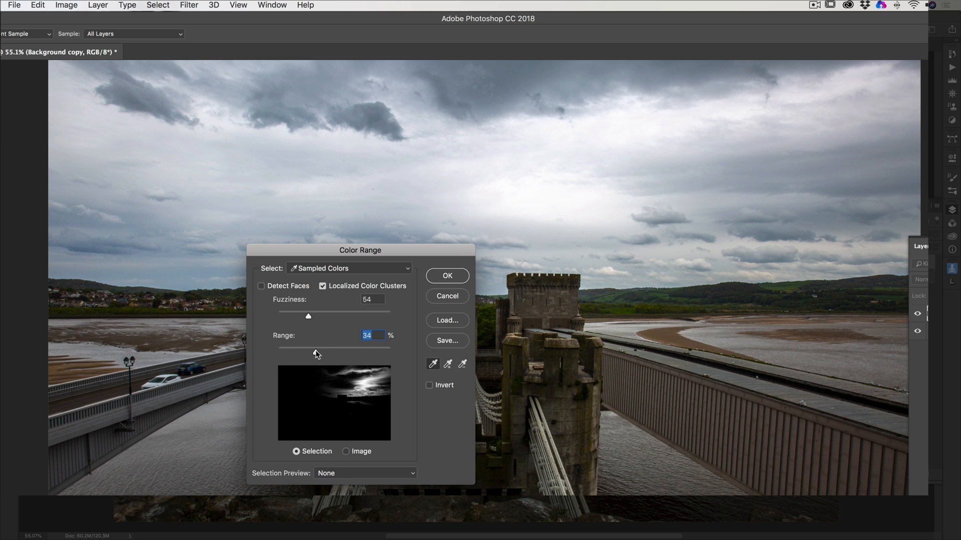
Add two tones from the left part of the sky to the Color Range sample.
{"action": "left_click", "coordinate": [449, 366]}
{"action": "left_click", "coordinate": [323, 382]}
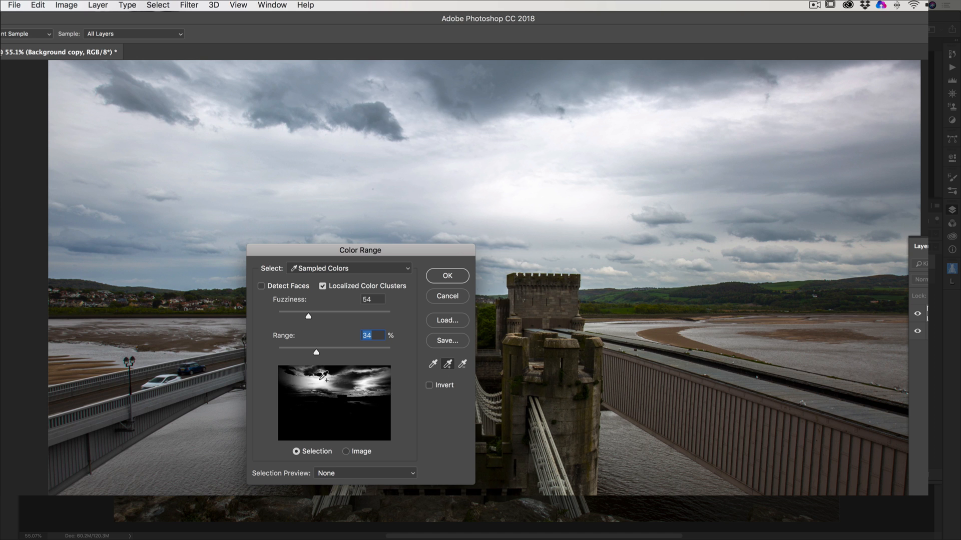
{"action": "left_click", "coordinate": [291, 385]}
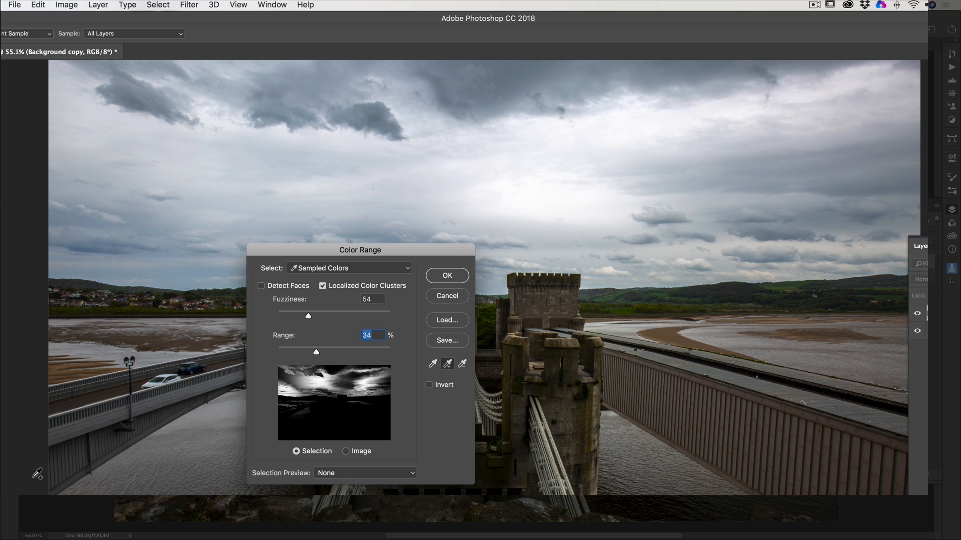
Subtract several sky tones on the right, centre and left from the Color Range sample.
{"action": "left_click", "coordinate": [462, 364]}
{"action": "left_click", "coordinate": [379, 382]}
{"action": "left_click", "coordinate": [343, 383]}
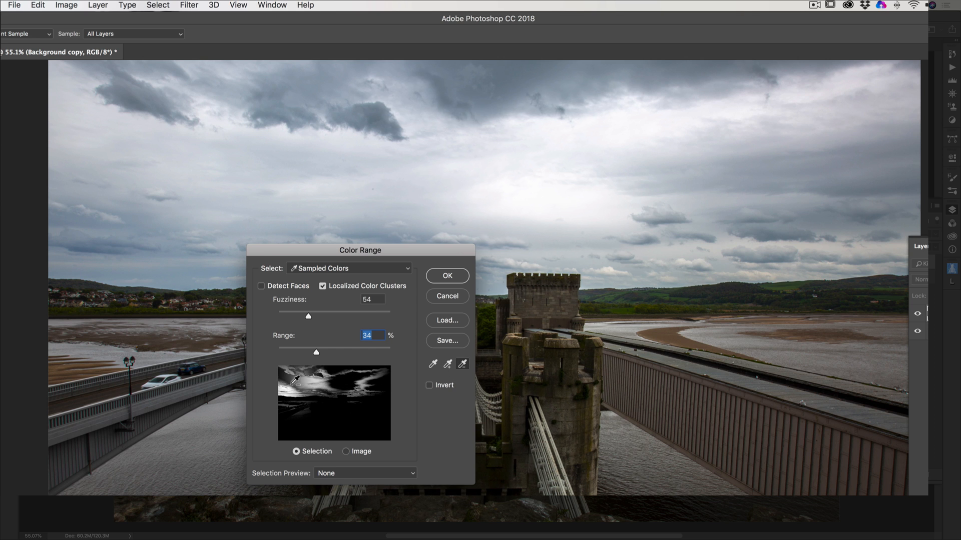
{"action": "left_click", "coordinate": [291, 386]}
{"action": "left_click", "coordinate": [298, 389]}
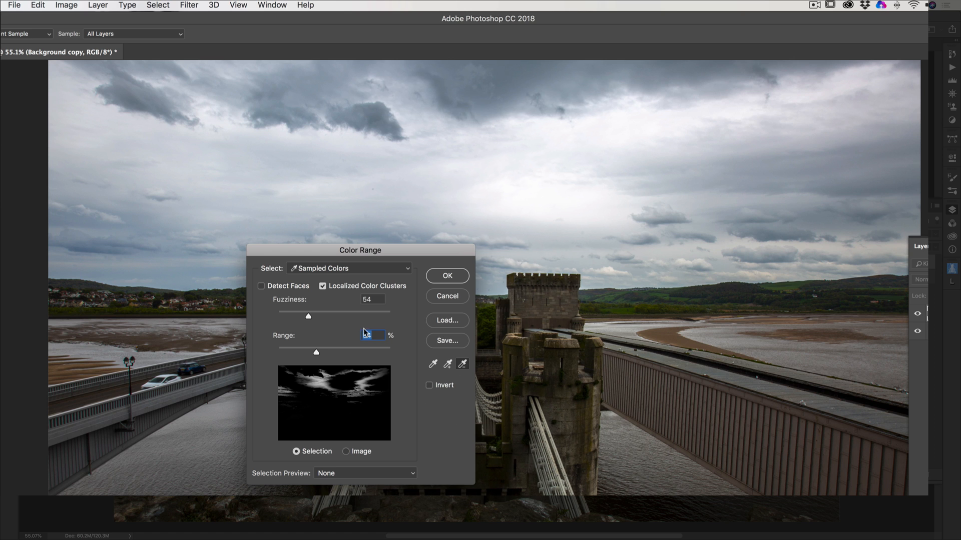
Reduce the Color Range Fuzziness to 37 and Range to 24%.
{"action": "left_click", "coordinate": [449, 366]}
{"action": "left_click_drag", "start_coordinate": [308, 317], "coordinate": [299, 317]}
{"action": "left_click_drag", "start_coordinate": [315, 354], "coordinate": [306, 353]}
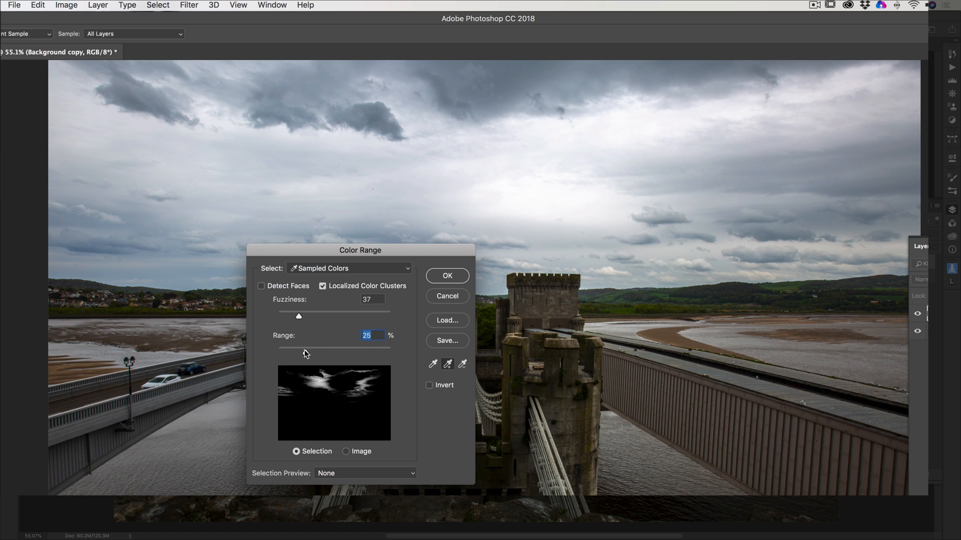
Resample the clouds in the right part of the sky and set Fuzziness to 43 and Range to 74%.
{"action": "left_click", "coordinate": [433, 364]}
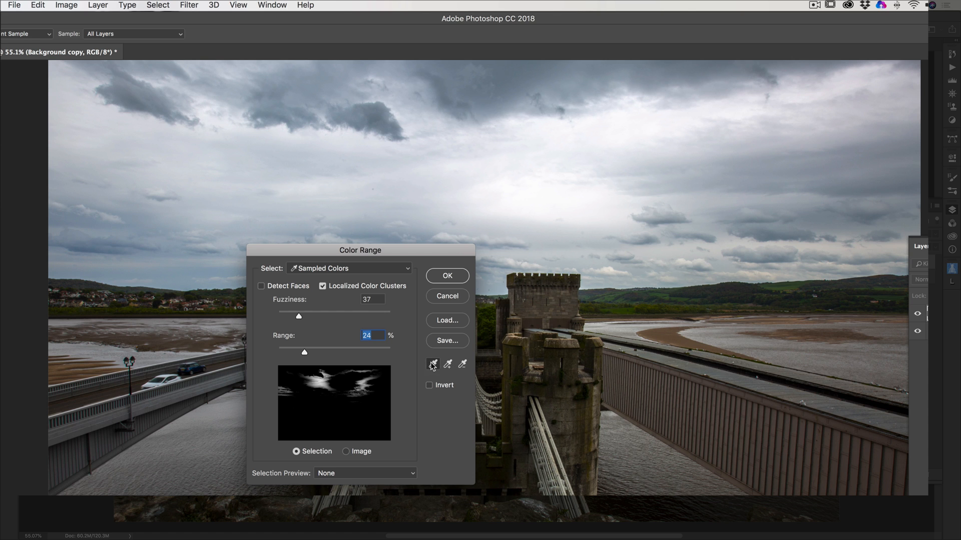
{"action": "left_click", "coordinate": [874, 170]}
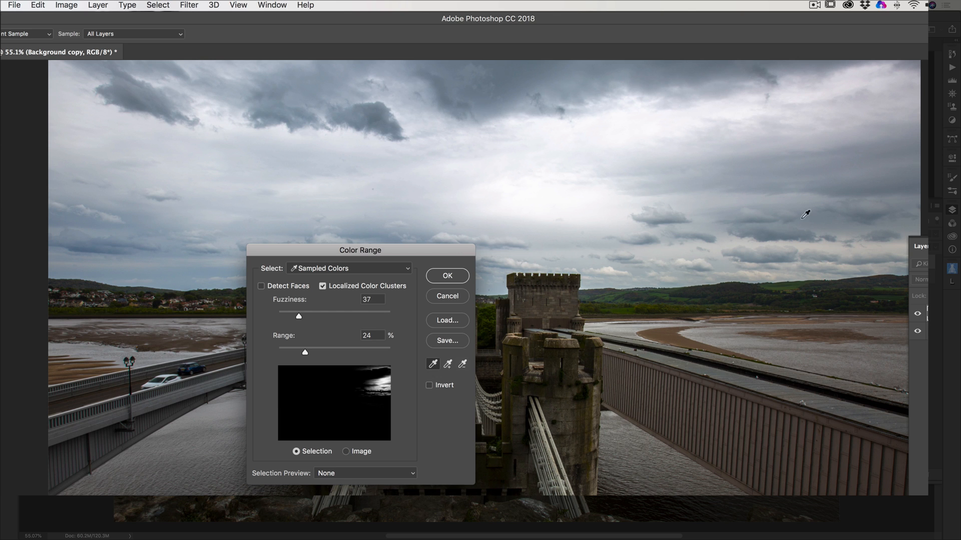
{"action": "left_click", "coordinate": [789, 183]}
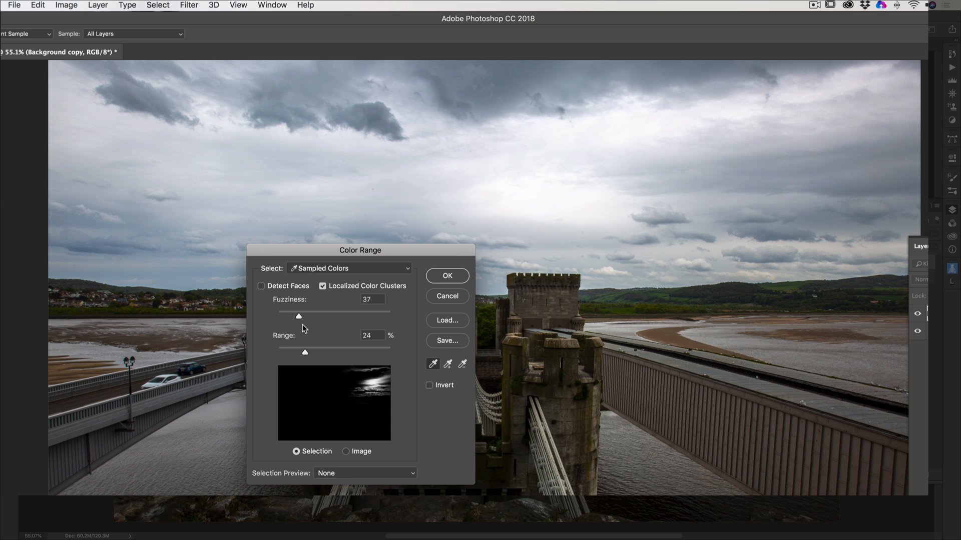
{"action": "left_click_drag", "start_coordinate": [299, 316], "coordinate": [301, 317]}
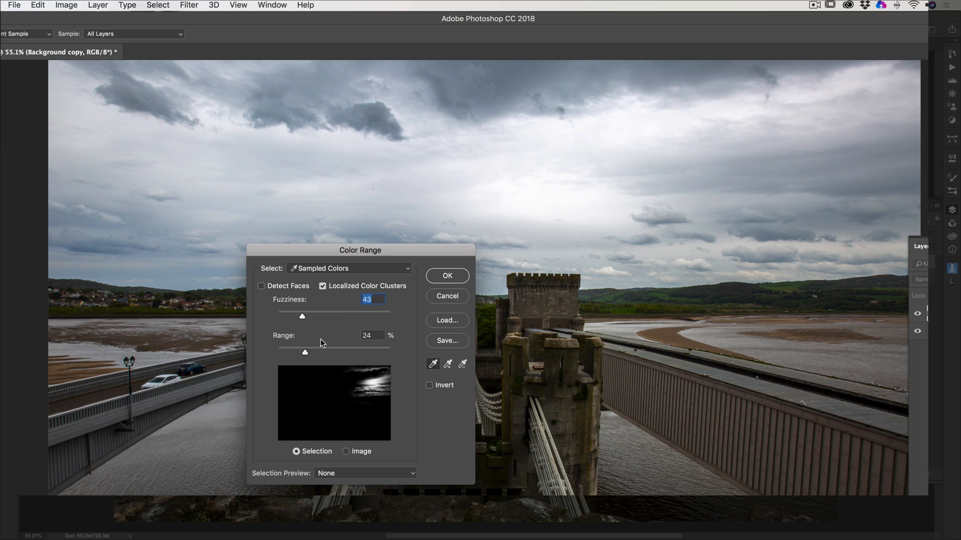
{"action": "left_click_drag", "start_coordinate": [304, 351], "coordinate": [355, 347]}
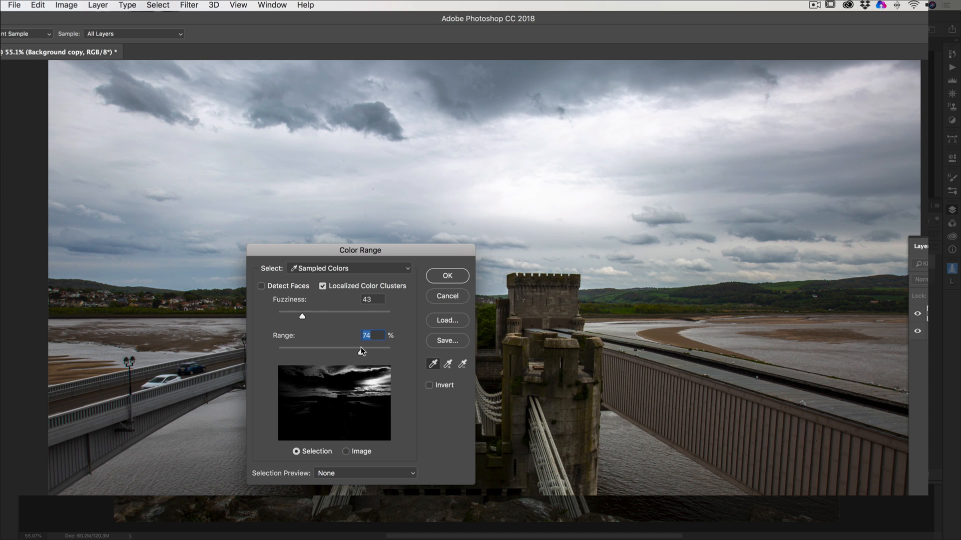
Accept the Color Range selection with Range at 67% and add a Curves adjustment layer masked by it.
{"action": "left_click_drag", "start_coordinate": [355, 347], "coordinate": [353, 346]}
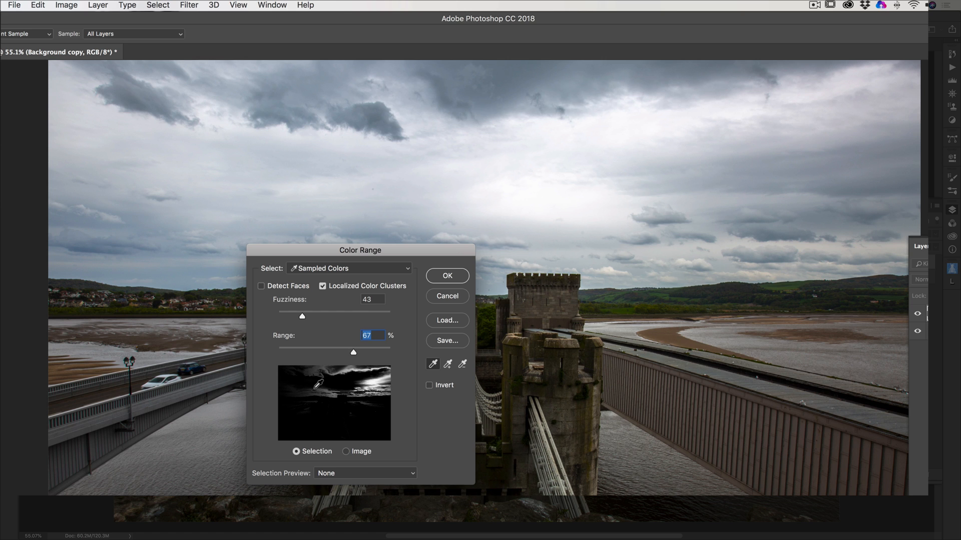
{"action": "left_click", "coordinate": [448, 278]}
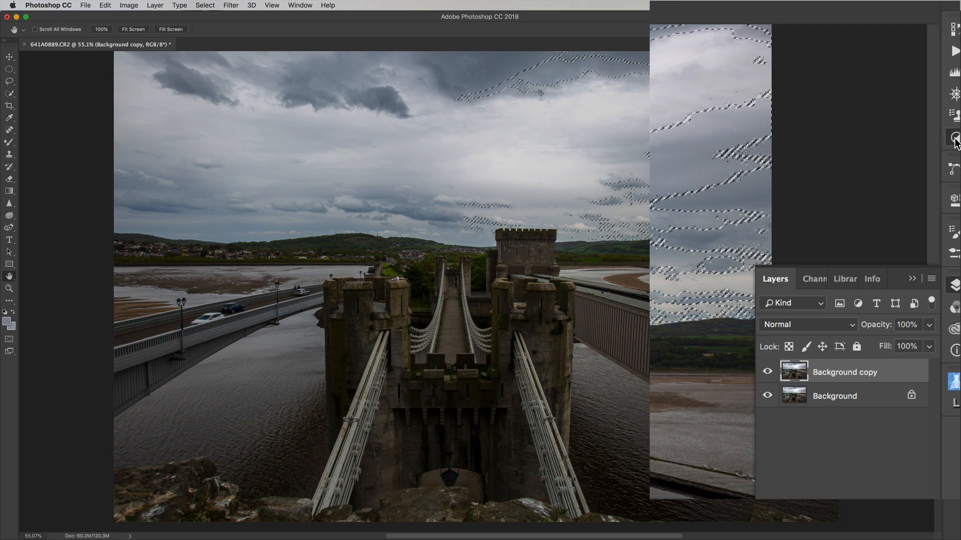
{"action": "left_click", "coordinate": [955, 140]}
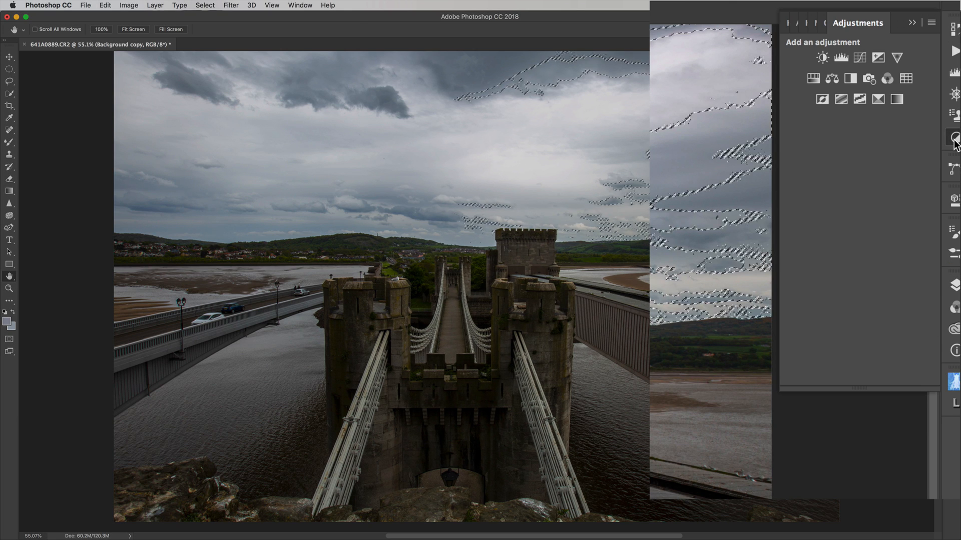
{"action": "left_click", "coordinate": [859, 57]}
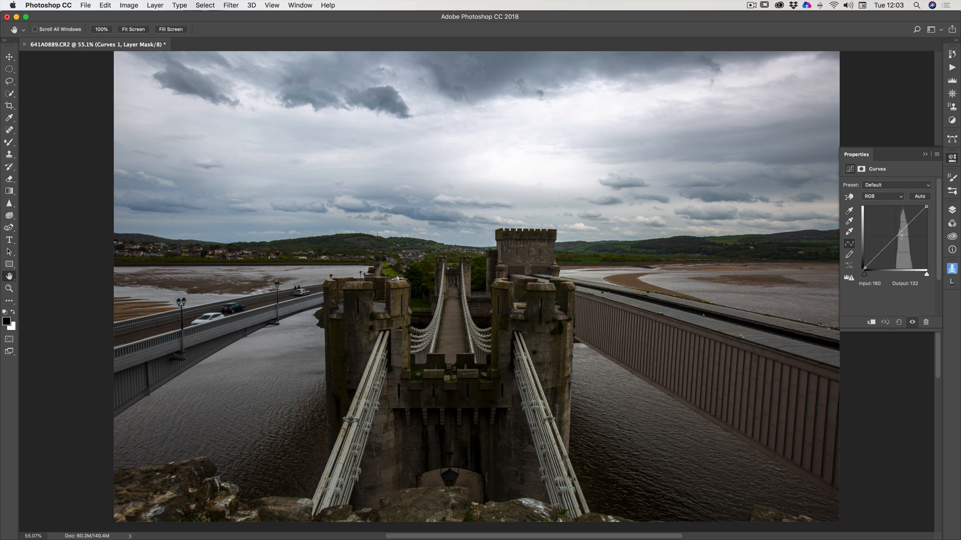
{"action": "left_click_drag", "start_coordinate": [896, 236], "coordinate": [957, 344]}
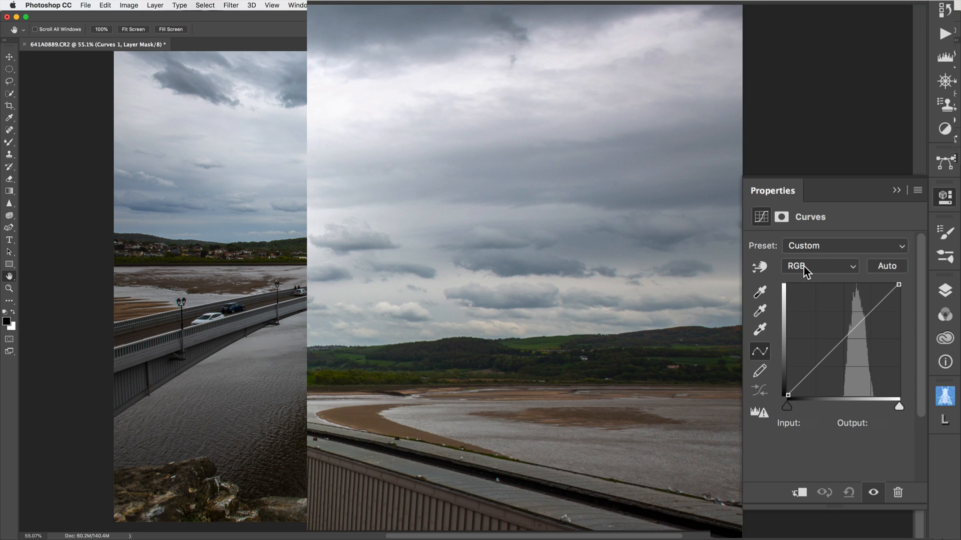
Lower the midtones of the Blue curve to input 155, output 105.
{"action": "left_click", "coordinate": [803, 265]}
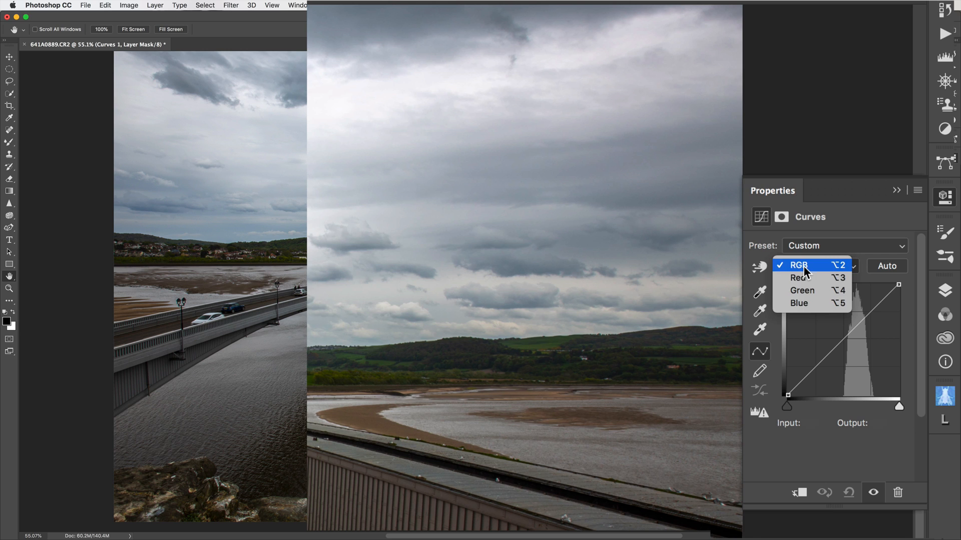
{"action": "left_click", "coordinate": [798, 305]}
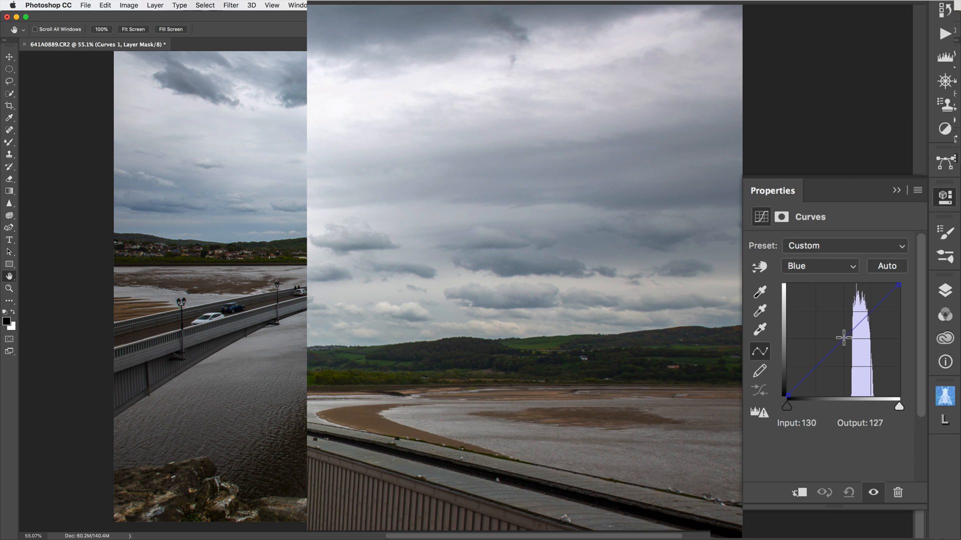
{"action": "left_click", "coordinate": [843, 338]}
{"action": "mouse_move", "coordinate": [843, 338]}
{"action": "left_mouse_down"}
{"action": "mouse_move", "coordinate": [866, 345]}
{"action": "mouse_move", "coordinate": [855, 350]}
{"action": "left_mouse_up"}
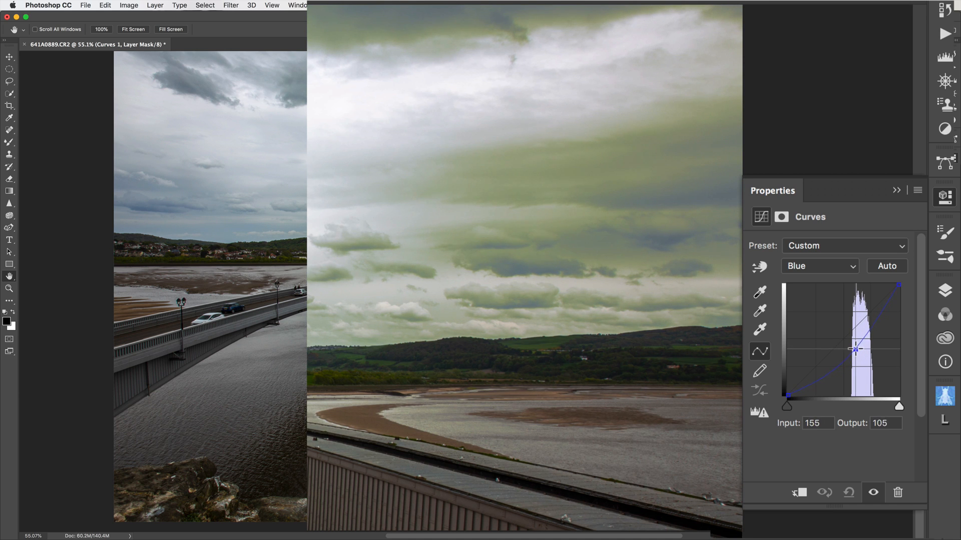
Lower the midtones of the Green curve to input 144, output 113.
{"action": "left_click", "coordinate": [822, 264]}
{"action": "left_click", "coordinate": [806, 251]}
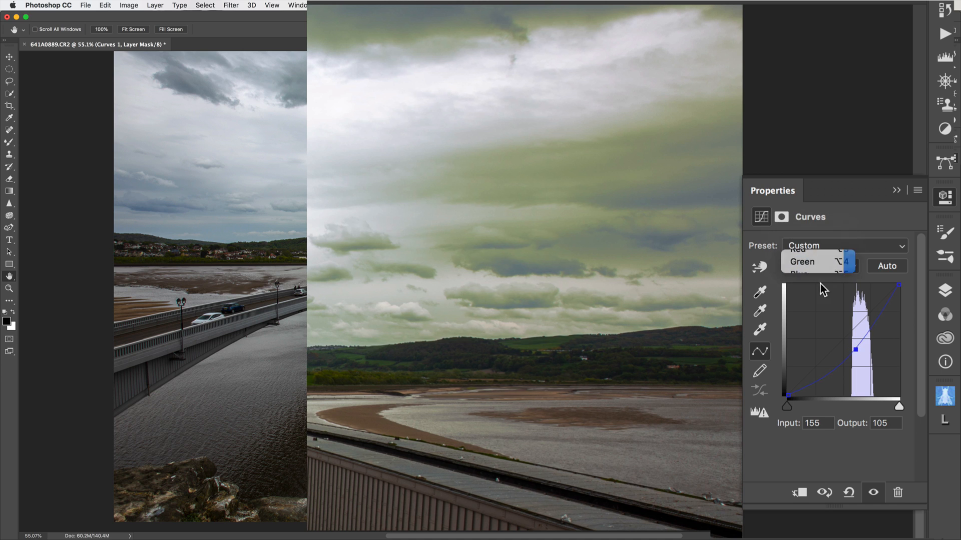
{"action": "left_click", "coordinate": [841, 341]}
{"action": "left_click_drag", "start_coordinate": [841, 342], "coordinate": [850, 346]}
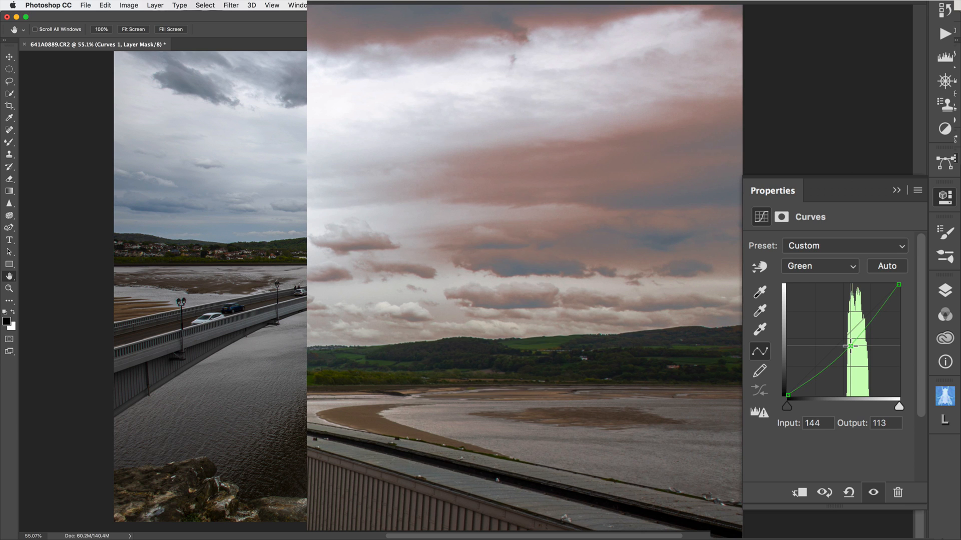
Raise the midtones of the Red curve slightly to warm the clouds in the right part of the sky.
{"action": "left_click", "coordinate": [819, 266]}
{"action": "left_click", "coordinate": [809, 253]}
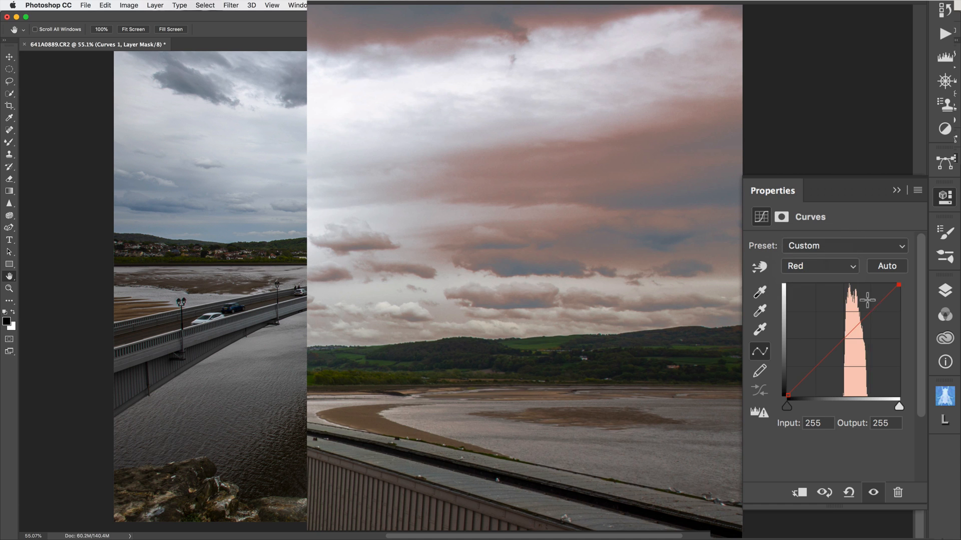
{"action": "mouse_move", "coordinate": [841, 337]}
{"action": "left_mouse_down"}
{"action": "mouse_move", "coordinate": [832, 330]}
{"action": "mouse_move", "coordinate": [840, 332]}
{"action": "left_mouse_up"}
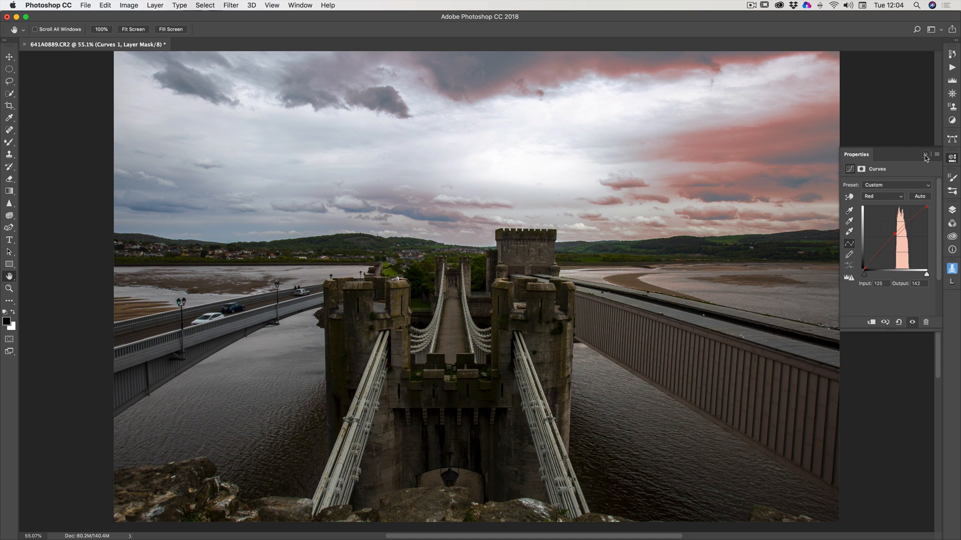
{"action": "left_click", "coordinate": [897, 190]}
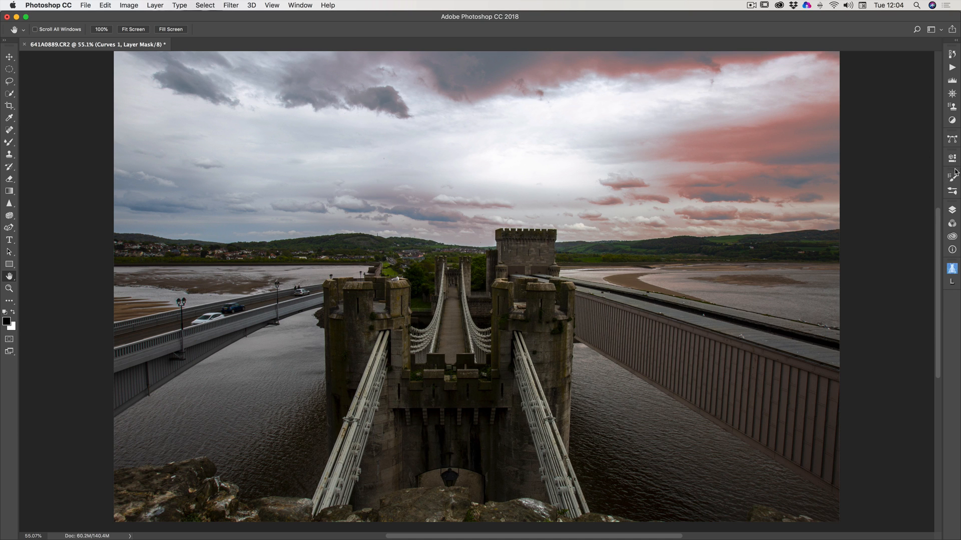
Start a Color Range selection on the Background copy layer and sample the light clouds left of the sky's bright centre.
{"action": "left_click", "coordinate": [952, 211]}
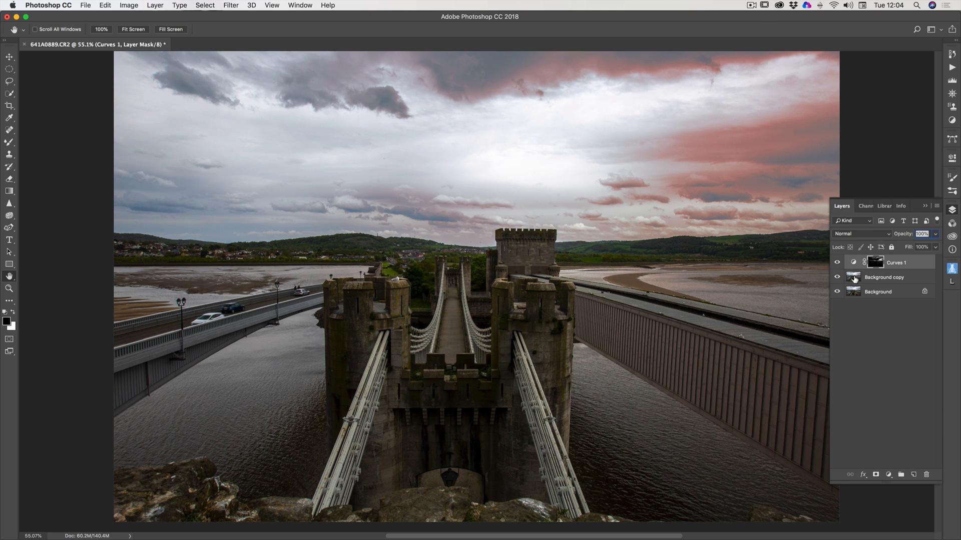
{"action": "left_click", "coordinate": [854, 279]}
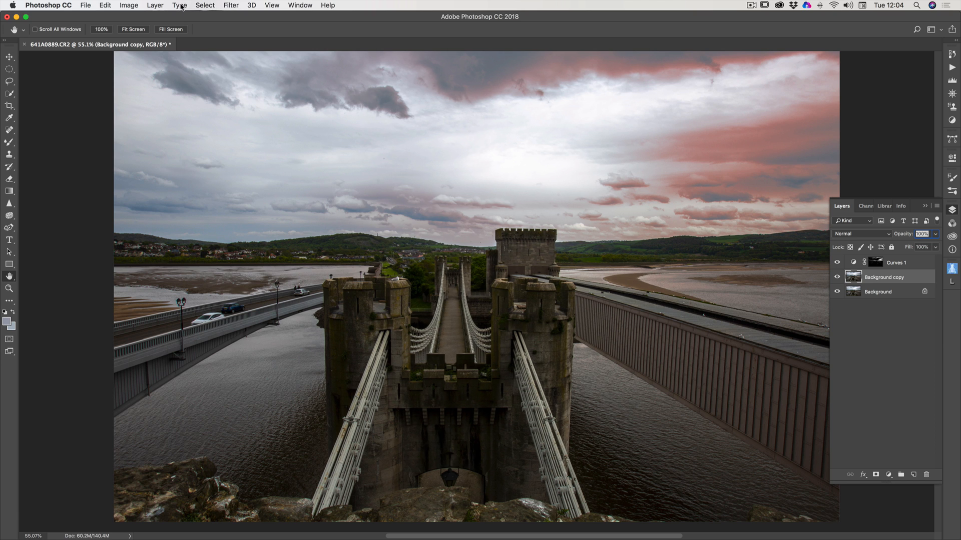
{"action": "left_click", "coordinate": [206, 5]}
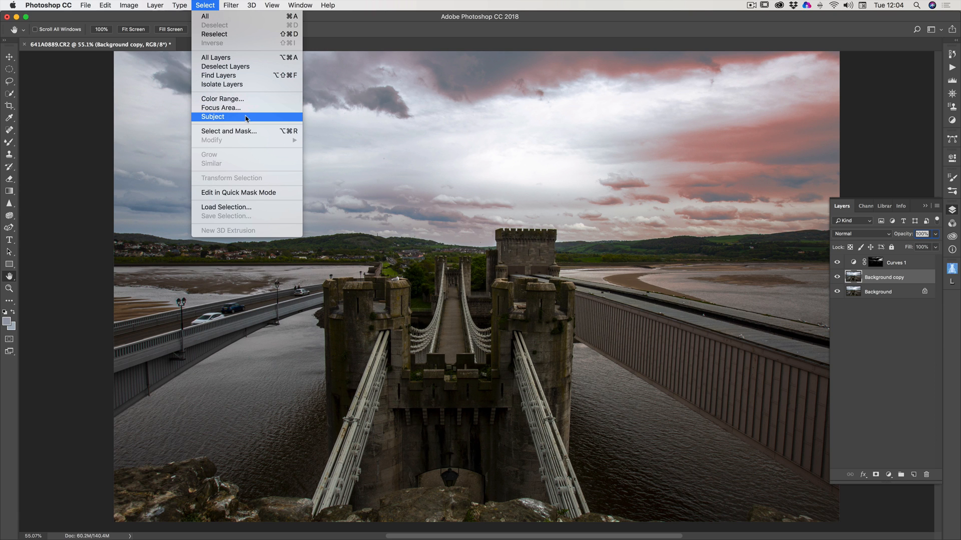
{"action": "left_click", "coordinate": [209, 98]}
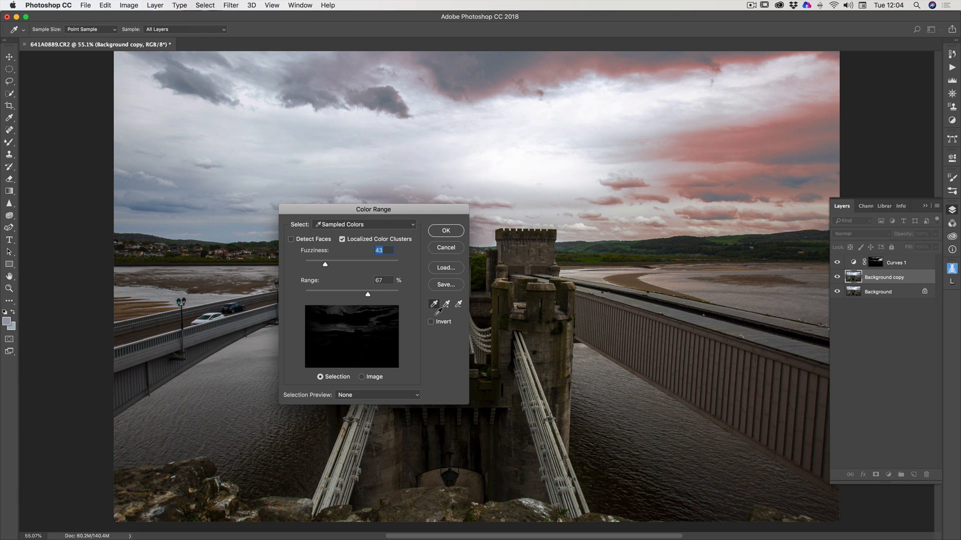
{"action": "left_click", "coordinate": [348, 317]}
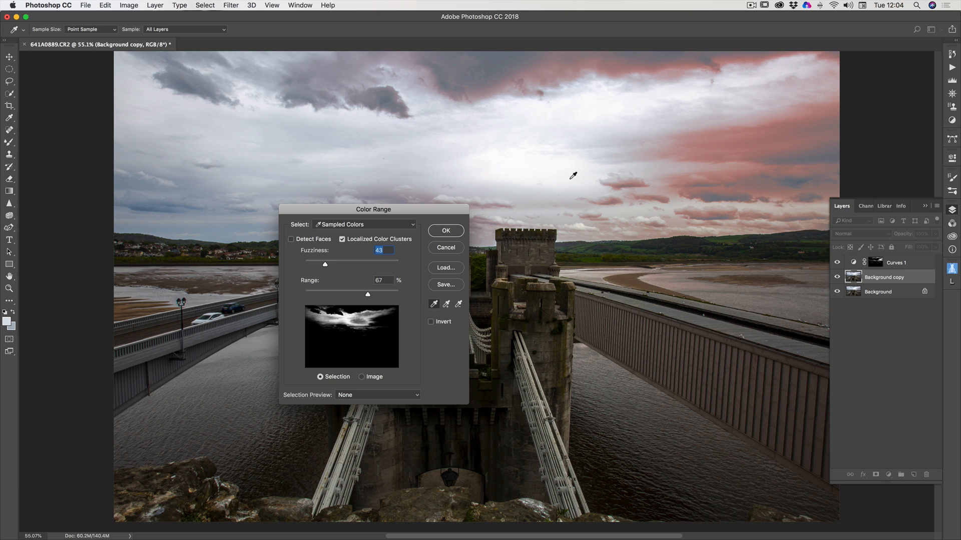
{"action": "left_click", "coordinate": [548, 170]}
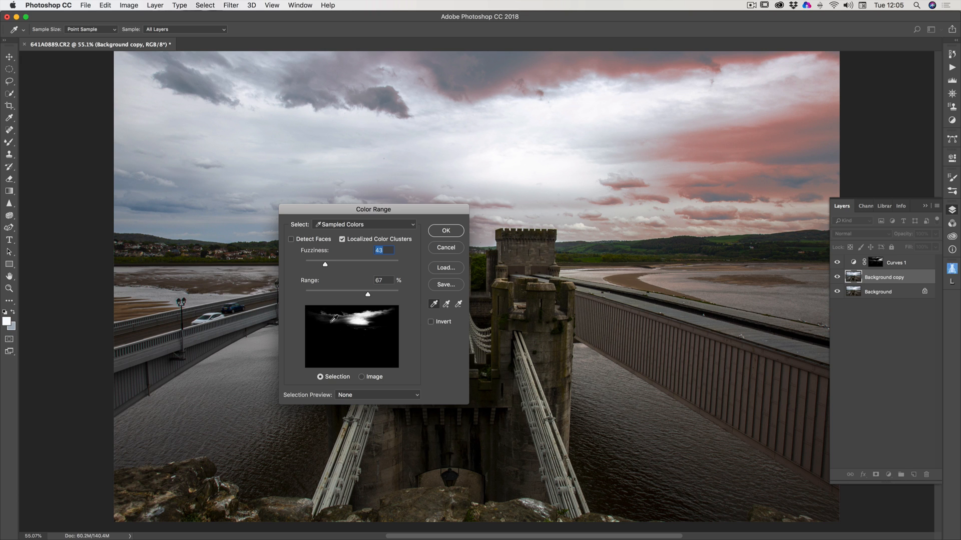
{"action": "left_click", "coordinate": [362, 154]}
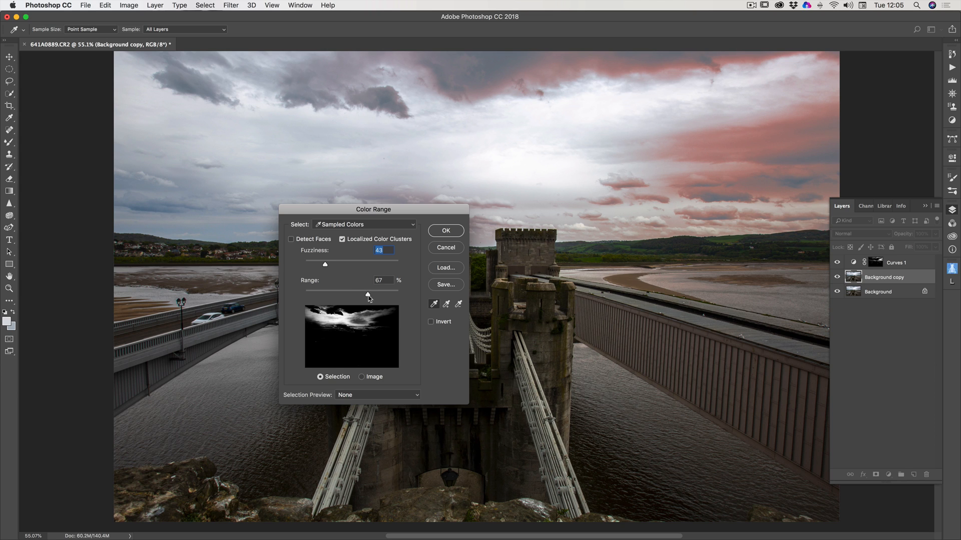
Accept the bright-cloud selection with Range at 90% and add a Curves adjustment layer masked by it.
{"action": "left_click_drag", "start_coordinate": [366, 295], "coordinate": [392, 296]}
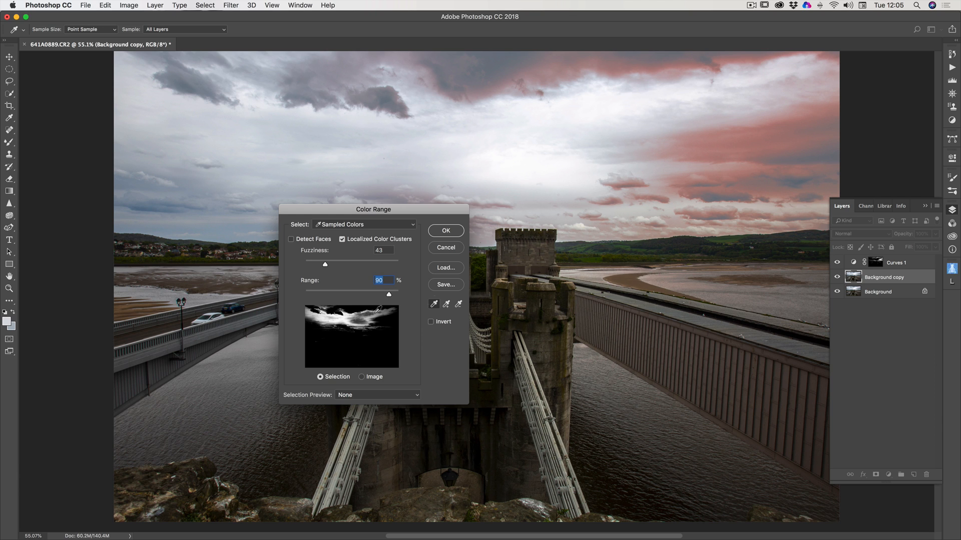
{"action": "left_click", "coordinate": [446, 231]}
{"action": "key", "text": "h"}
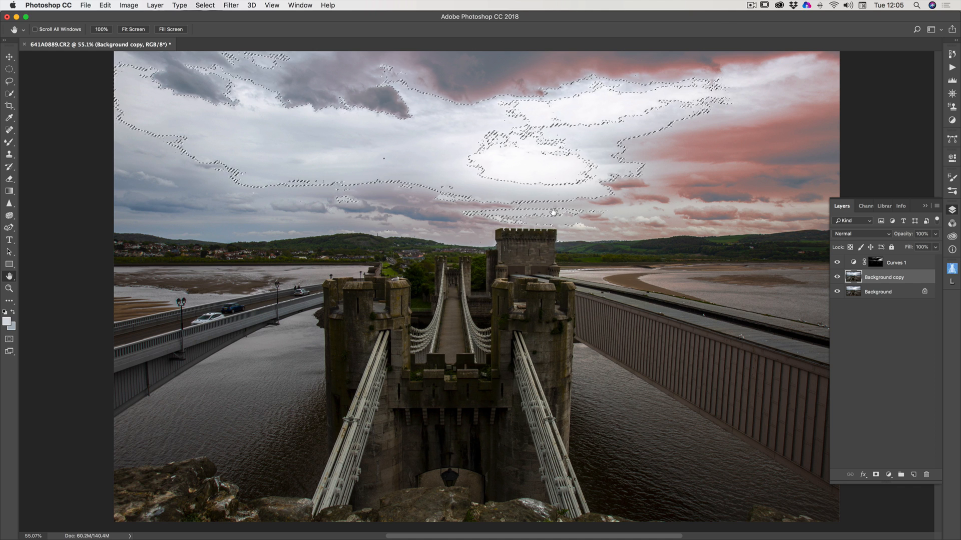
{"action": "left_click", "coordinate": [951, 120]}
{"action": "left_click", "coordinate": [893, 72]}
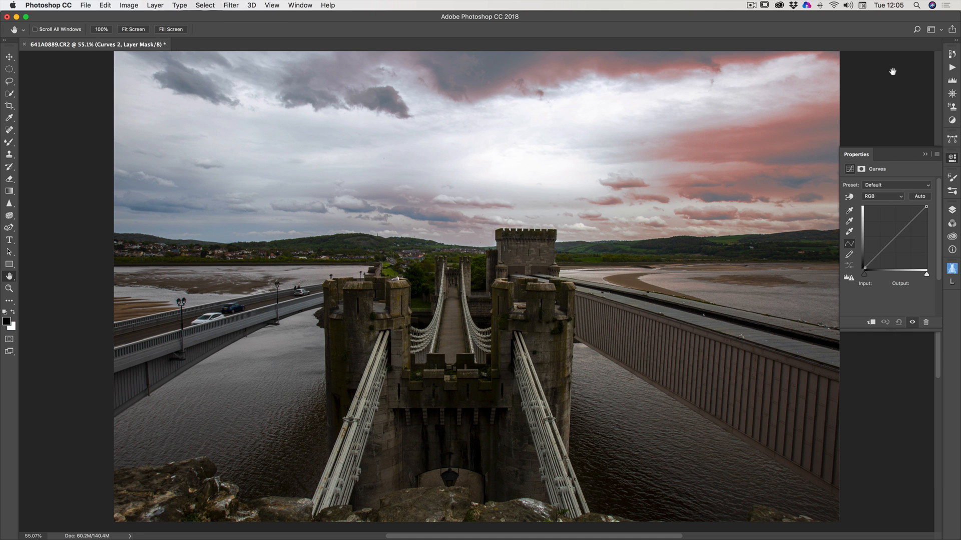
Raise the Red curve of the bright-cloud adjustment to input 68, output 154.
{"action": "left_click", "coordinate": [879, 197]}
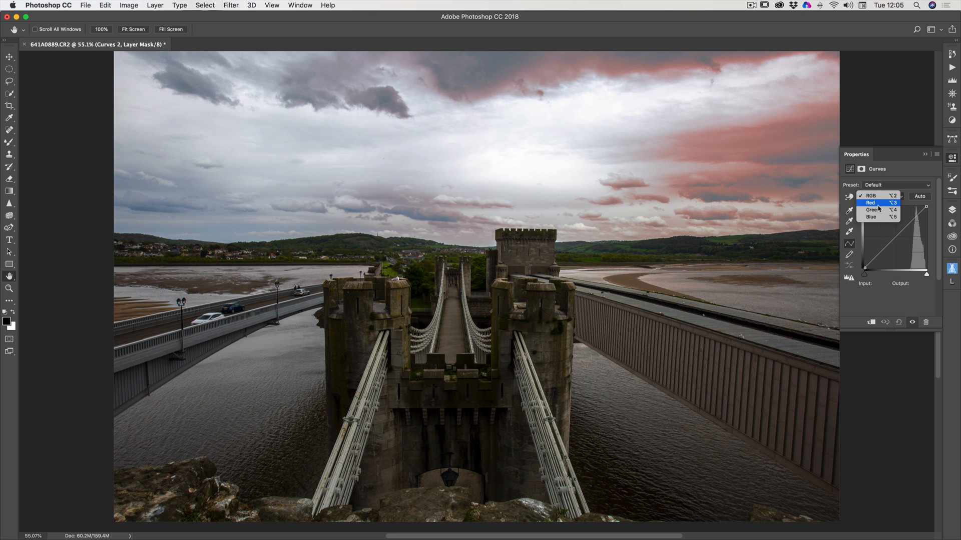
{"action": "left_click", "coordinate": [873, 203]}
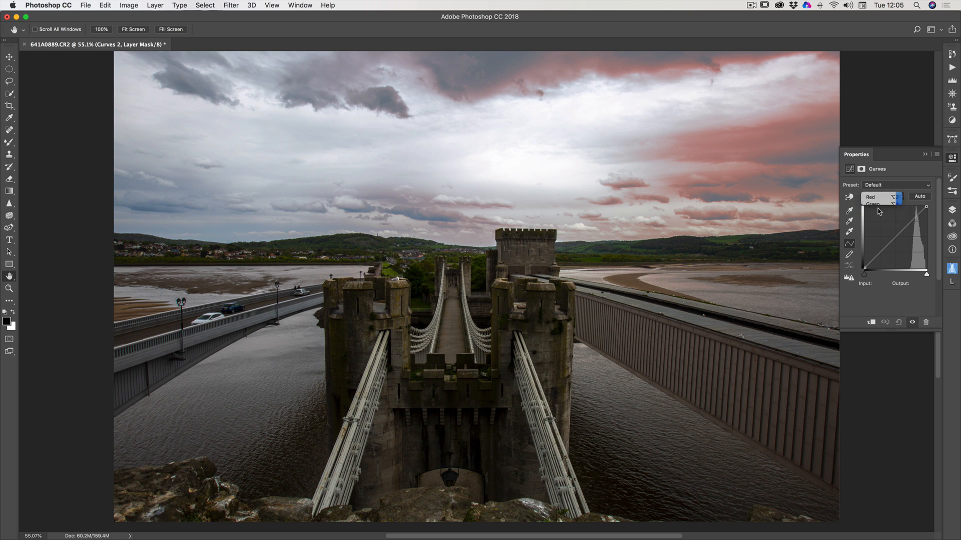
{"action": "left_click_drag", "start_coordinate": [890, 238], "coordinate": [880, 230]}
Lower the midtones of the Blue curve in the bright-cloud adjustment to turn the pink sky orange.
{"action": "left_click", "coordinate": [884, 196]}
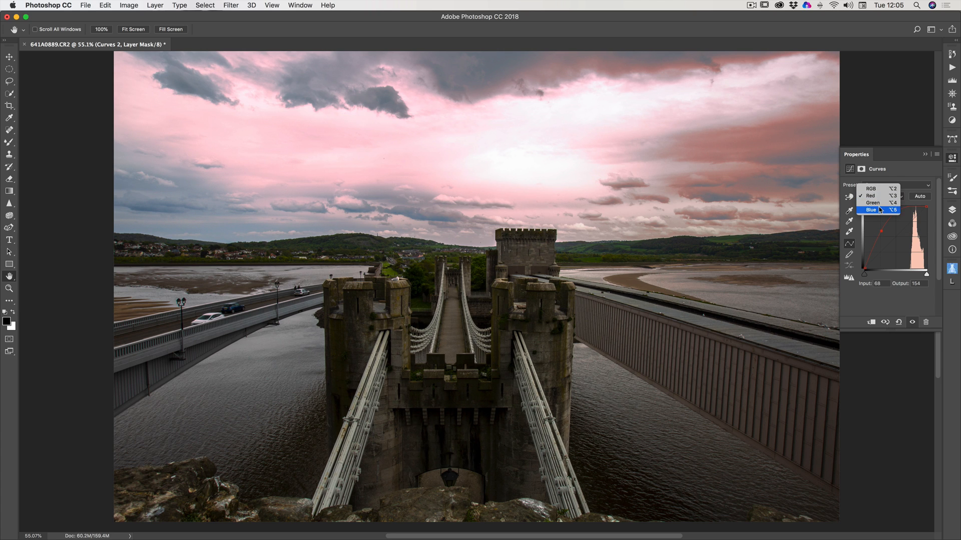
{"action": "left_click", "coordinate": [880, 209]}
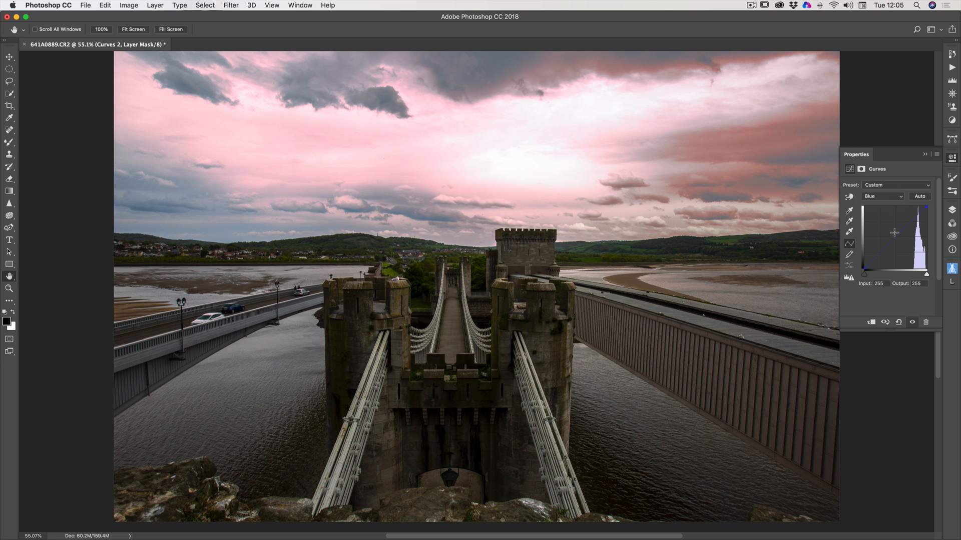
{"action": "left_click_drag", "start_coordinate": [899, 236], "coordinate": [907, 244]}
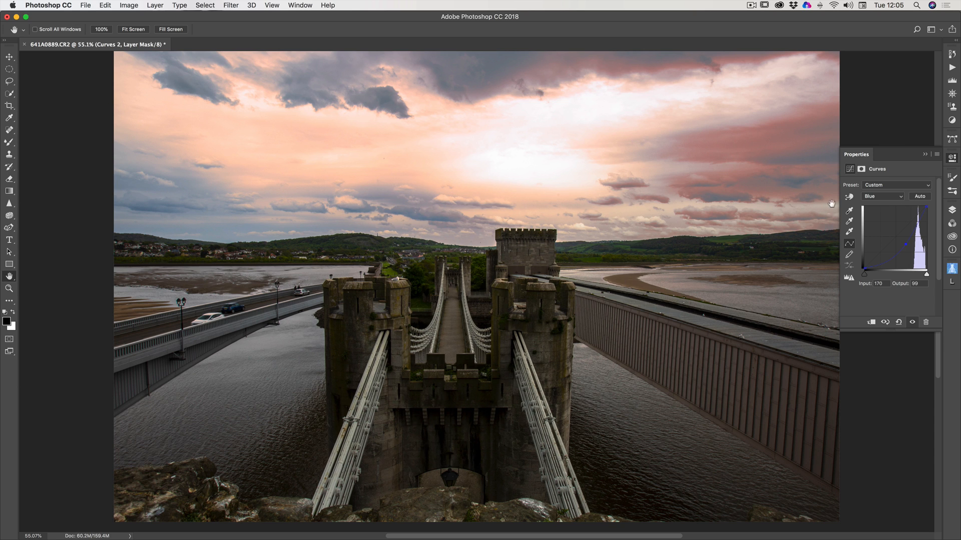
{"action": "left_click", "coordinate": [925, 156]}
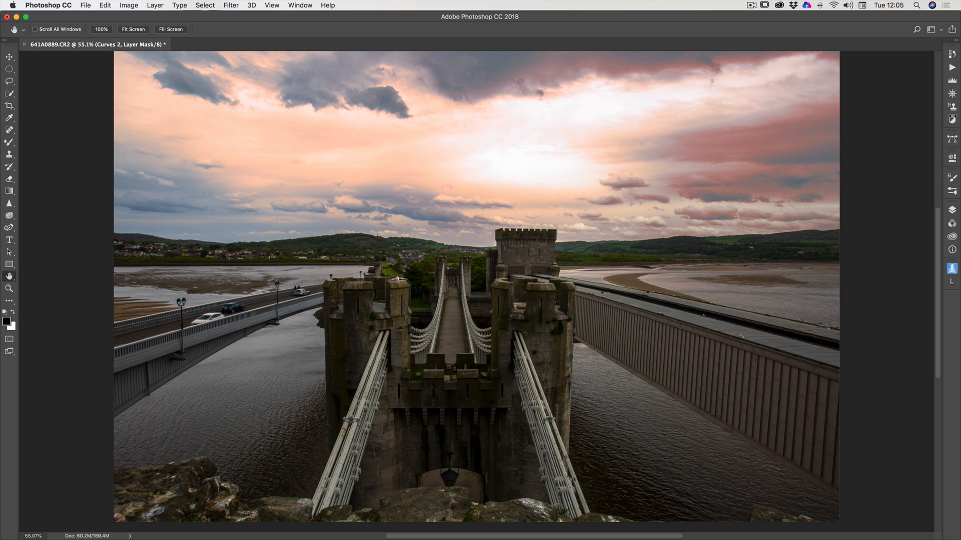
Start another Color Range selection on the Background copy layer and sample the dark clouds low in the left part of the sky.
{"action": "left_click", "coordinate": [952, 210]}
{"action": "left_click", "coordinate": [876, 294]}
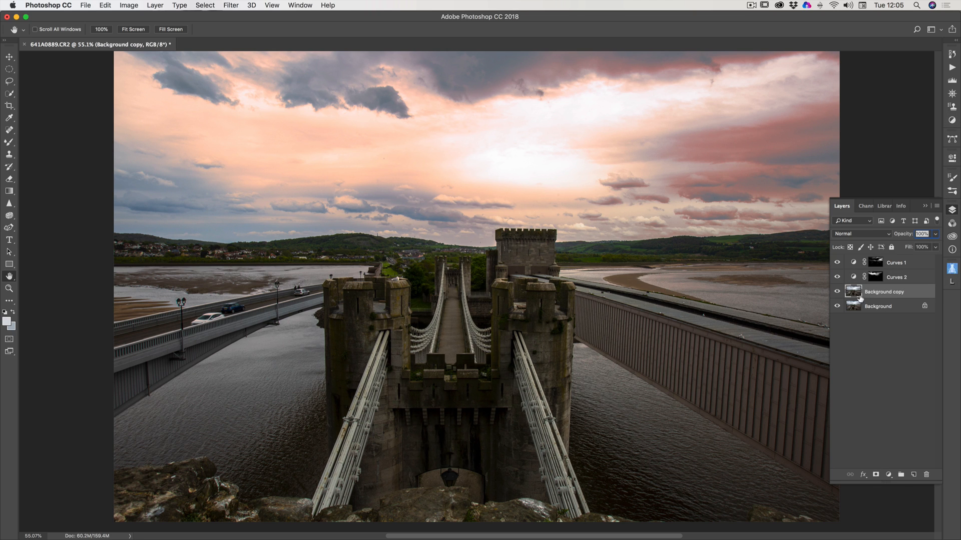
{"action": "left_click", "coordinate": [204, 6]}
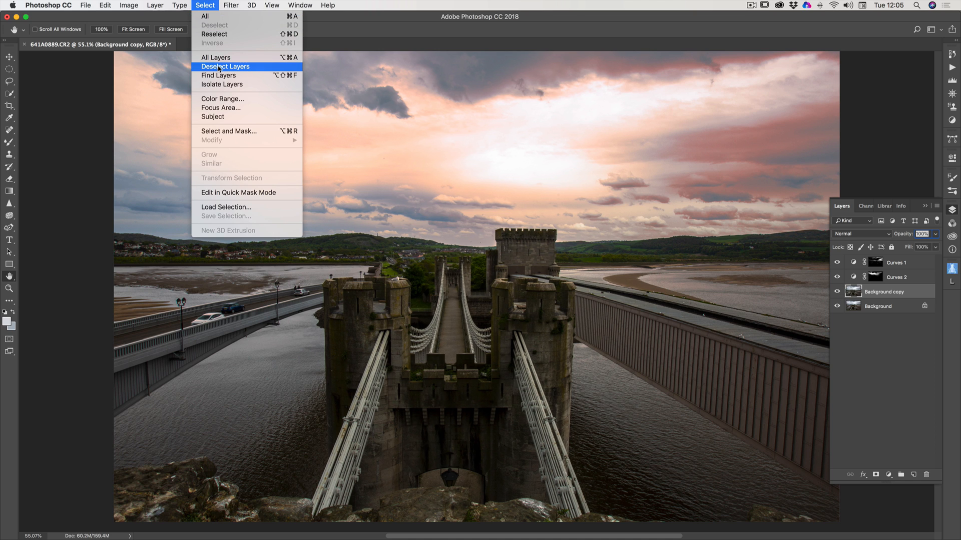
{"action": "left_click", "coordinate": [227, 105]}
{"action": "left_click_drag", "start_coordinate": [427, 213], "coordinate": [689, 226]}
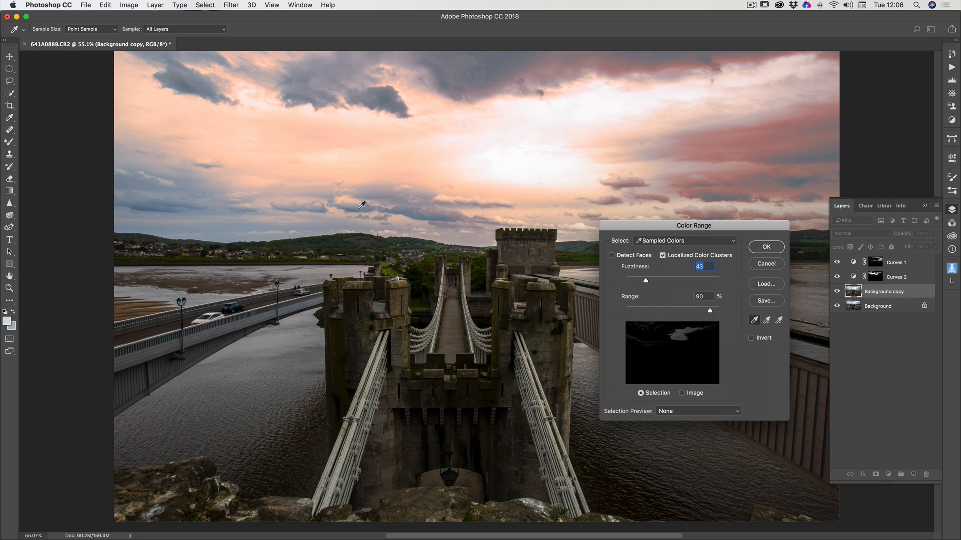
{"action": "left_click", "coordinate": [216, 203]}
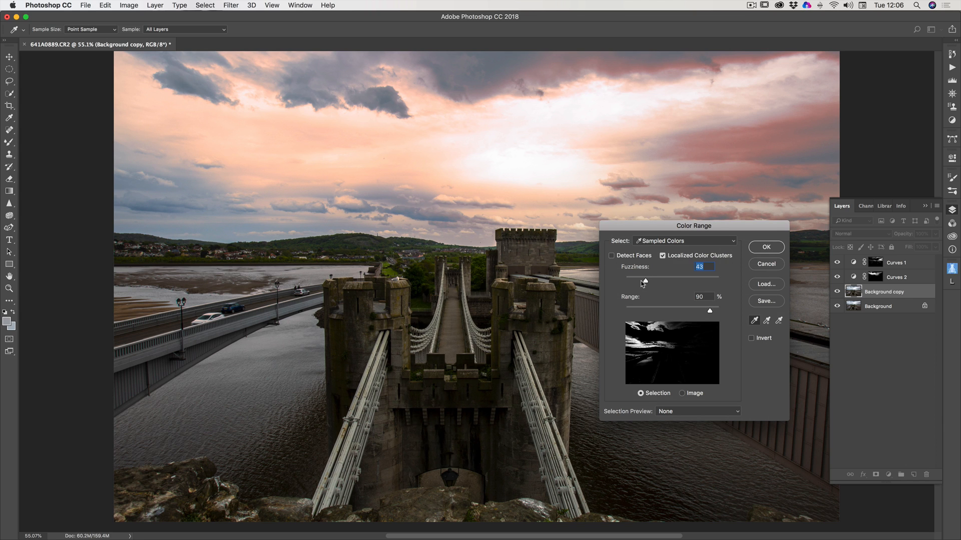
Accept the dark-cloud selection with Fuzziness at 51 and add a Curves adjustment layer masked by it.
{"action": "left_click_drag", "start_coordinate": [646, 281], "coordinate": [651, 279]}
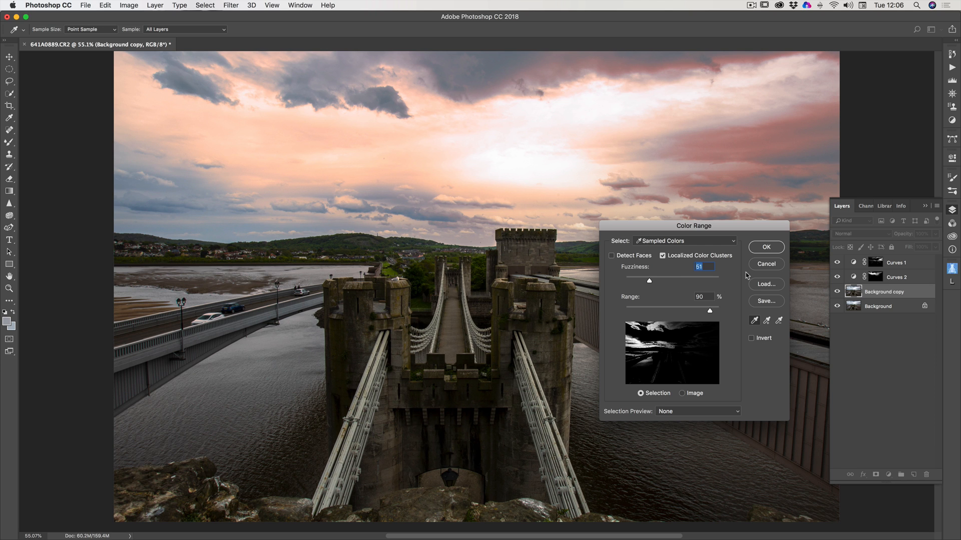
{"action": "left_click", "coordinate": [758, 248]}
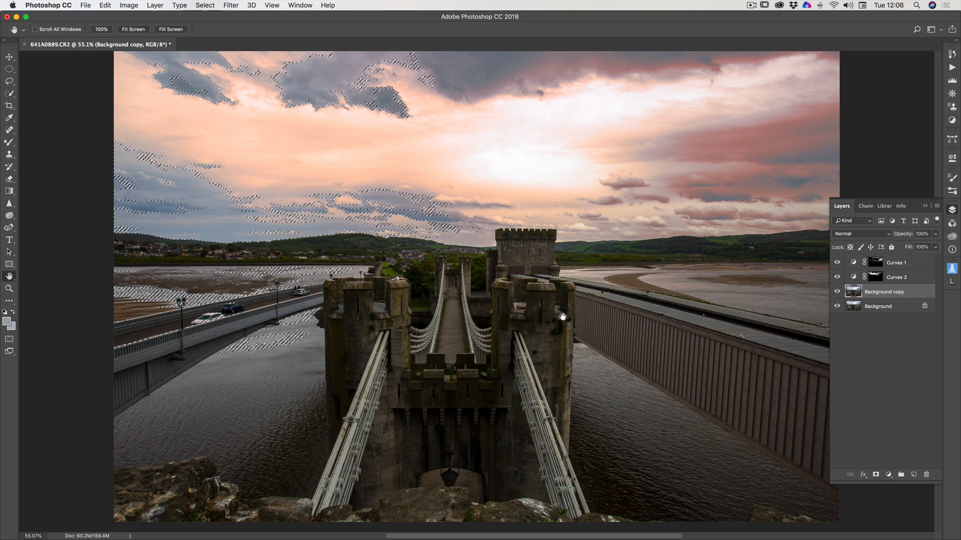
{"action": "left_click", "coordinate": [951, 120]}
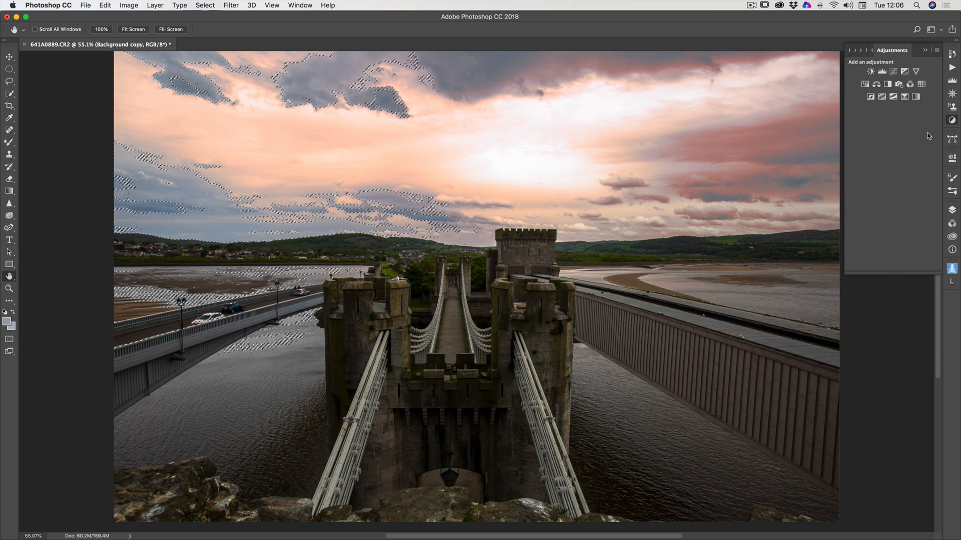
{"action": "left_click", "coordinate": [894, 71]}
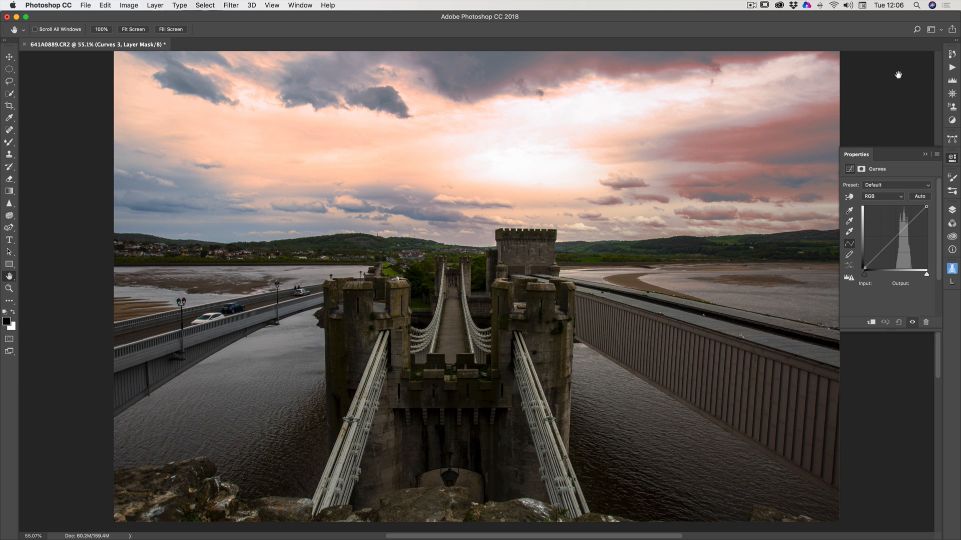
Raise the Red curve of the dark-cloud adjustment to input 99, output 148.
{"action": "left_click", "coordinate": [878, 197]}
{"action": "left_click", "coordinate": [877, 197]}
{"action": "left_click", "coordinate": [878, 198]}
{"action": "left_click", "coordinate": [875, 203]}
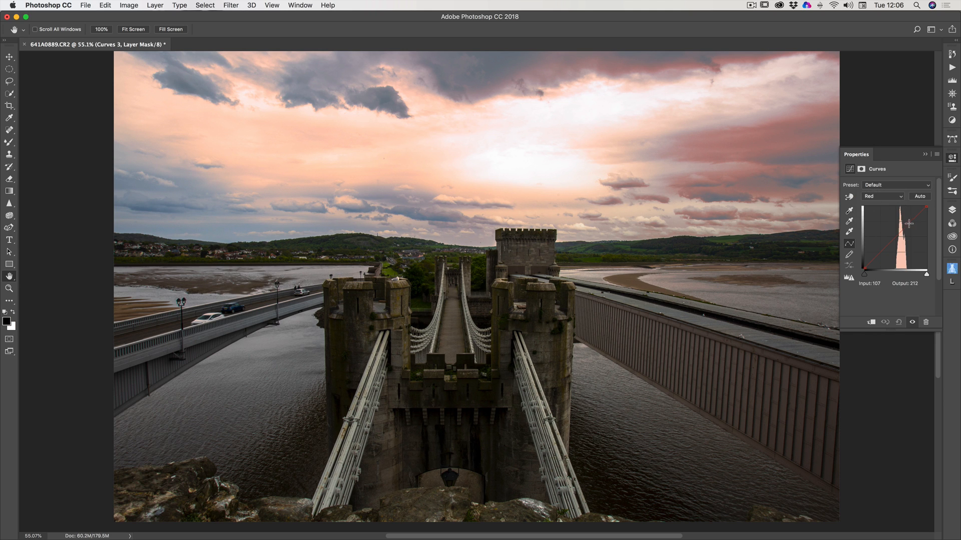
{"action": "left_click_drag", "start_coordinate": [892, 242], "coordinate": [888, 232]}
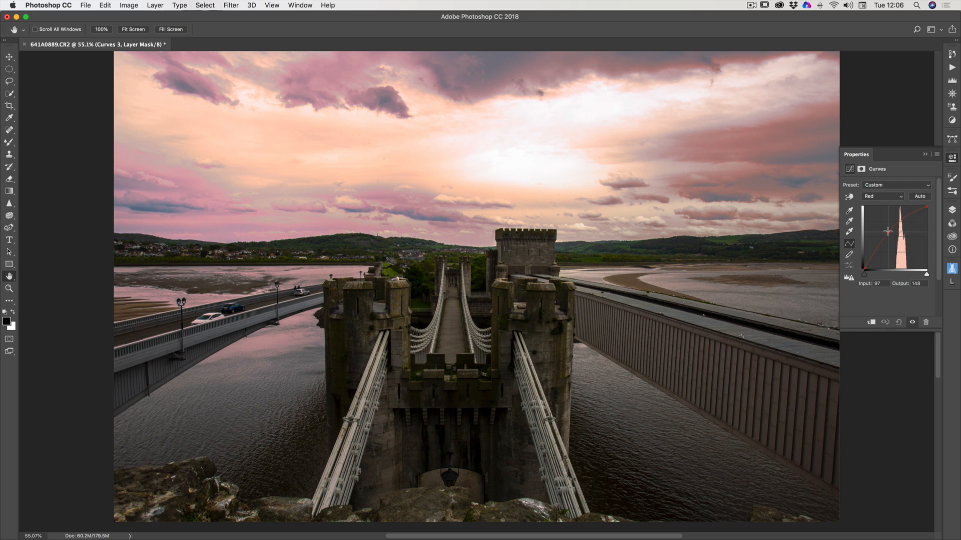
Lower the midtones of the Blue curve in the dark-cloud adjustment to warm the magenta clouds.
{"action": "left_click", "coordinate": [887, 197]}
{"action": "left_click", "coordinate": [877, 210]}
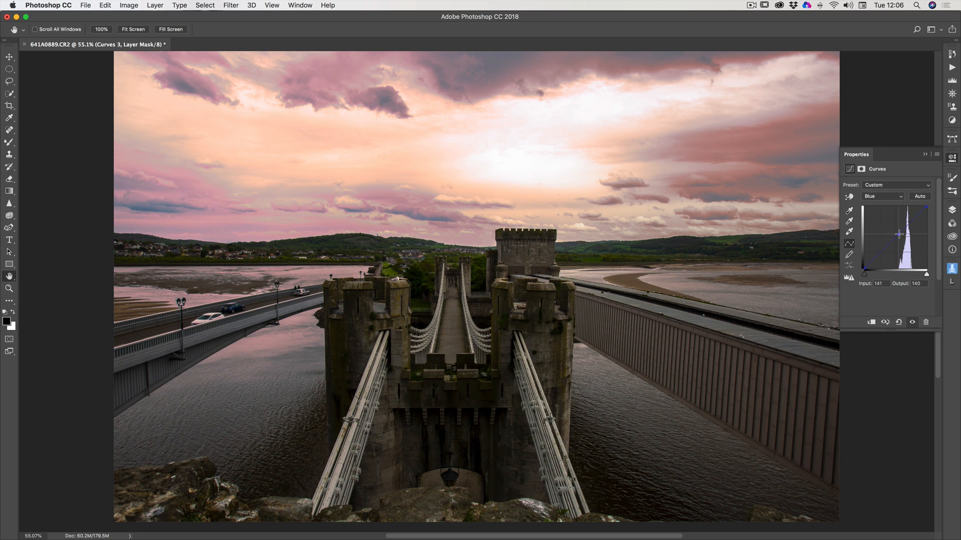
{"action": "mouse_move", "coordinate": [895, 236]}
{"action": "left_mouse_down"}
{"action": "mouse_move", "coordinate": [912, 244]}
{"action": "mouse_move", "coordinate": [901, 240]}
{"action": "left_mouse_up"}
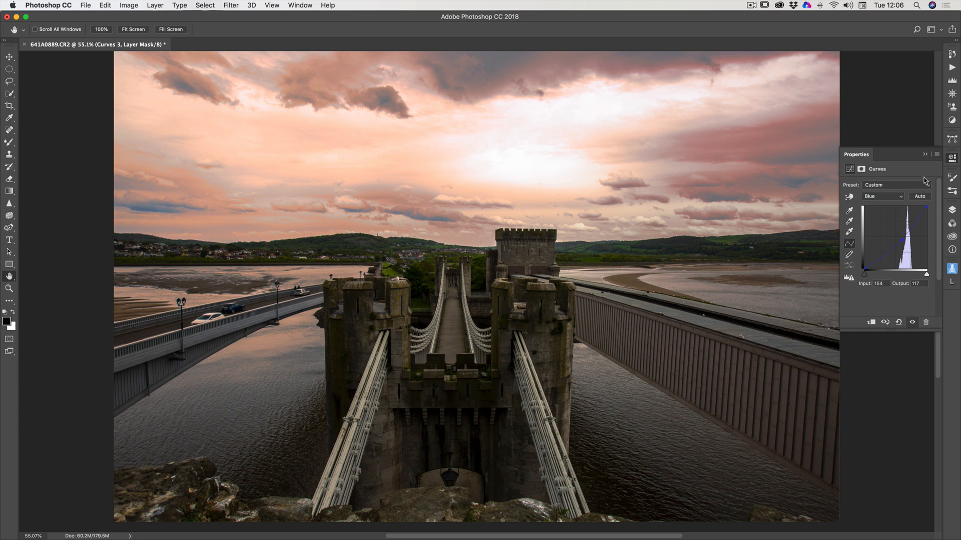
{"action": "left_click", "coordinate": [925, 155]}
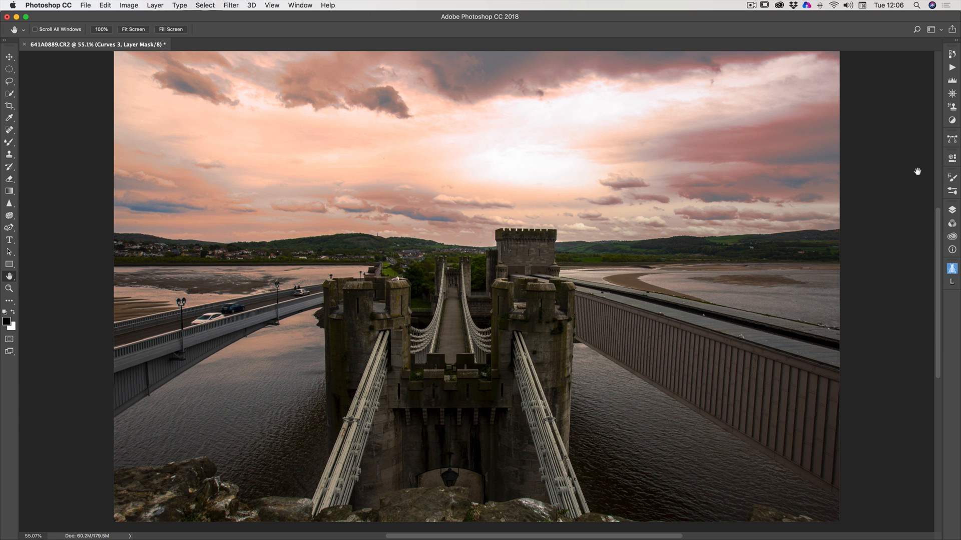
Start a new Color Range selection on the Background copy layer and sample the white glow in the middle of the sky.
{"action": "left_click", "coordinate": [952, 210]}
{"action": "left_click", "coordinate": [876, 311]}
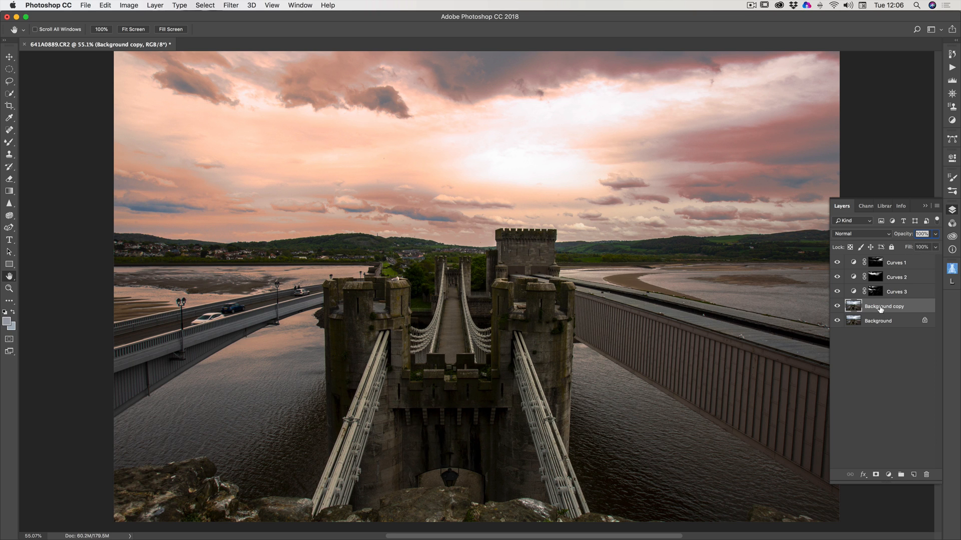
{"action": "left_click", "coordinate": [924, 206]}
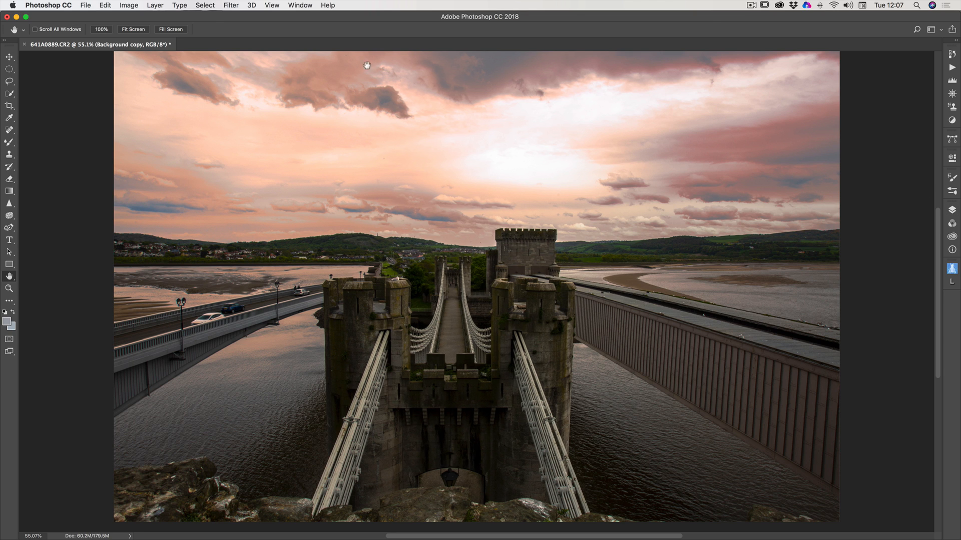
{"action": "left_click", "coordinate": [230, 6]}
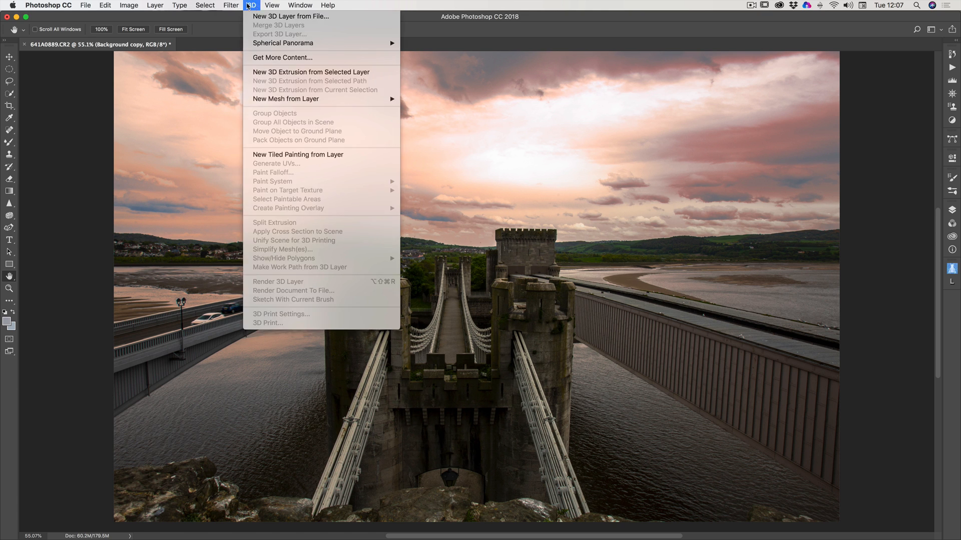
{"action": "mouse_move", "coordinate": [205, 5]}
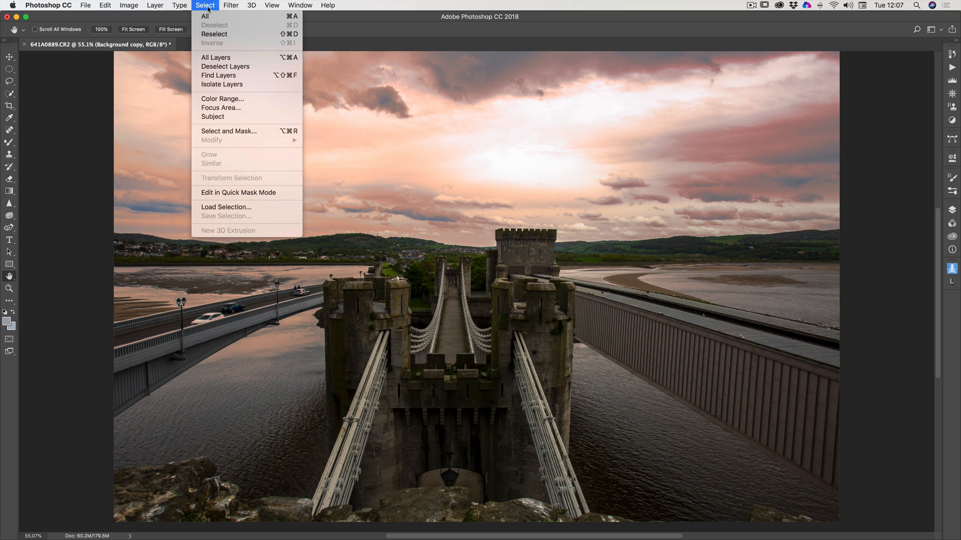
{"action": "left_click", "coordinate": [220, 98]}
{"action": "left_click", "coordinate": [525, 169]}
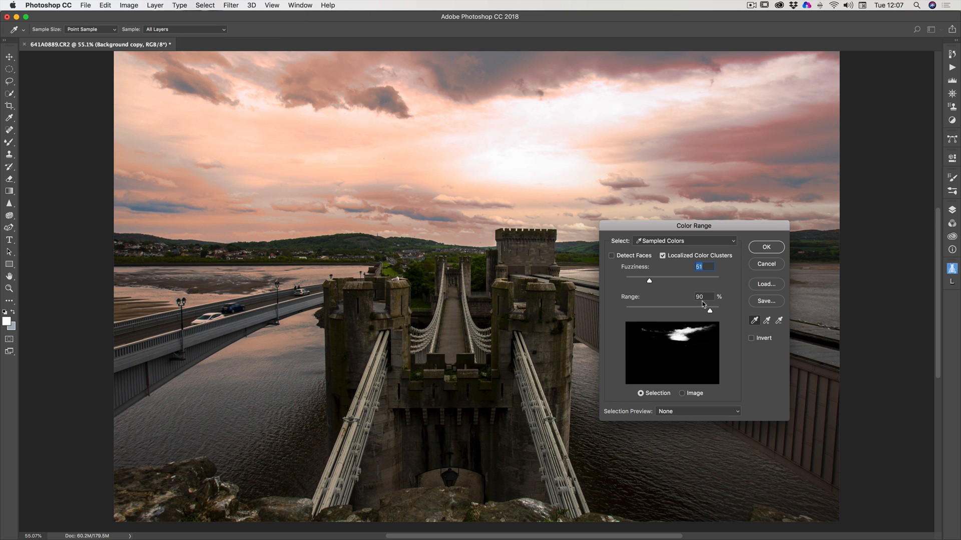
Add the surrounding pale peach sky tones above, right and left of the glow to the Color Range sample.
{"action": "left_click", "coordinate": [766, 320]}
{"action": "left_click", "coordinate": [619, 110]}
{"action": "left_click", "coordinate": [750, 83]}
{"action": "left_click", "coordinate": [360, 153]}
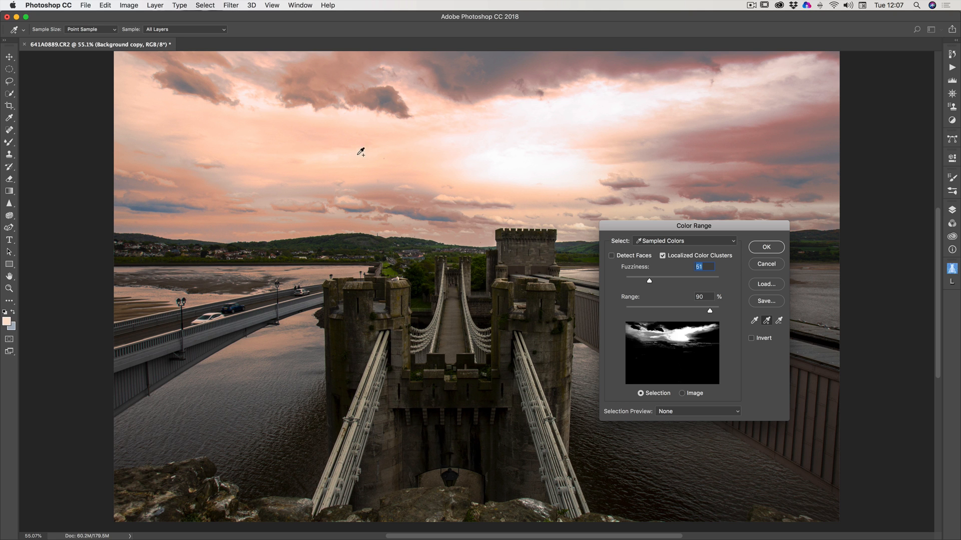
Accept the bright-sky selection with Fuzziness at 51 and Range at 90%, and add a Curves adjustment layer masked by it.
{"action": "left_click", "coordinate": [766, 247]}
{"action": "key", "text": "h"}
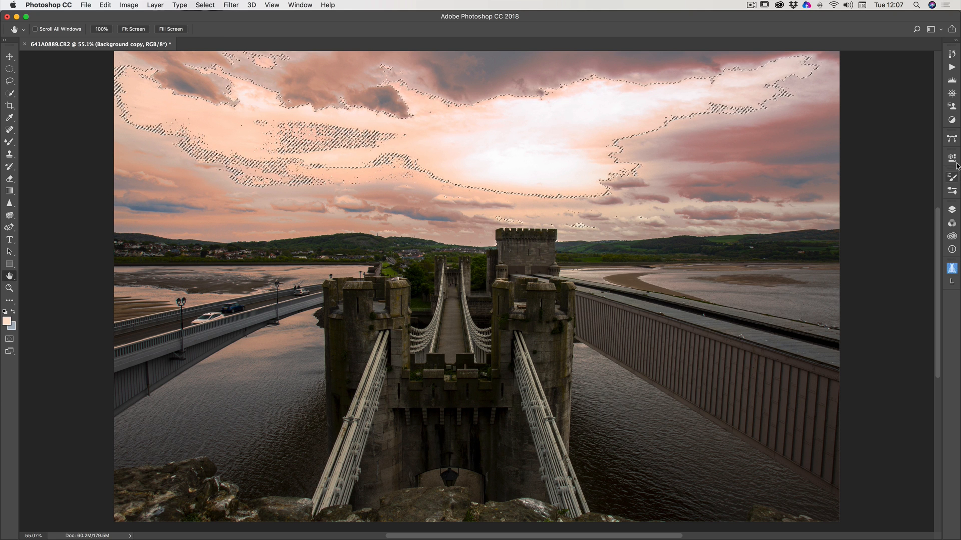
{"action": "left_click", "coordinate": [952, 120]}
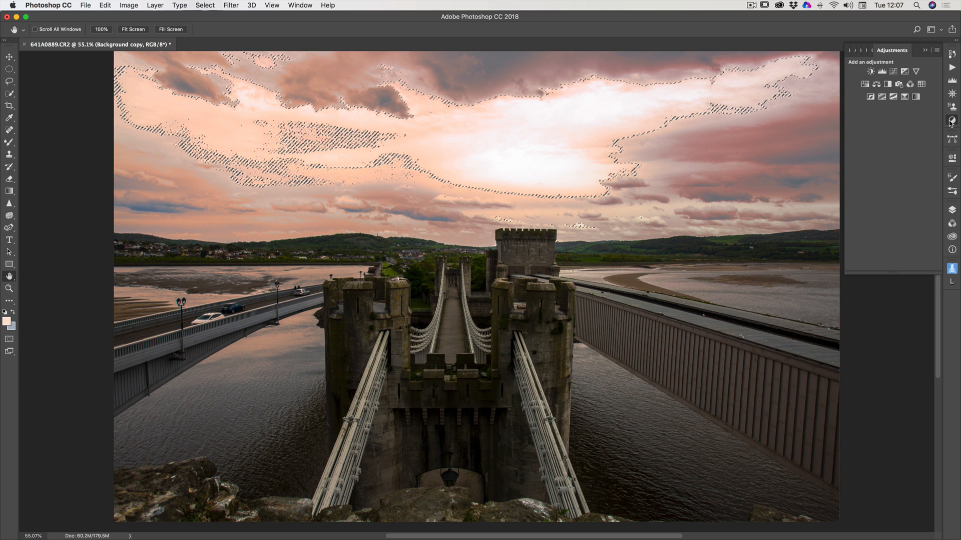
{"action": "left_click", "coordinate": [898, 73]}
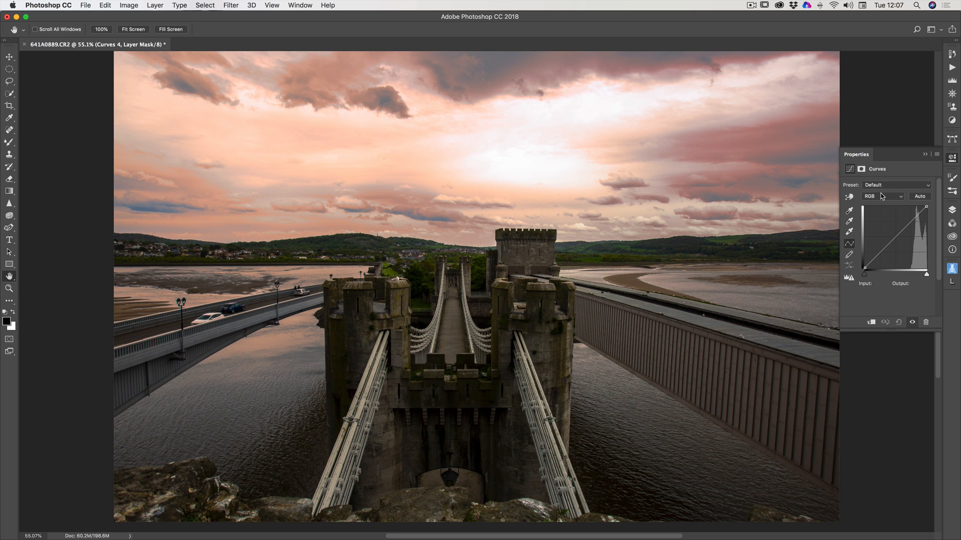
In the bright-sky adjustment, lower the RGB curve to input 146, output 120 and raise the Red curve to input 66, output 154.
{"action": "left_click", "coordinate": [898, 235]}
{"action": "left_click_drag", "start_coordinate": [899, 235], "coordinate": [899, 239]}
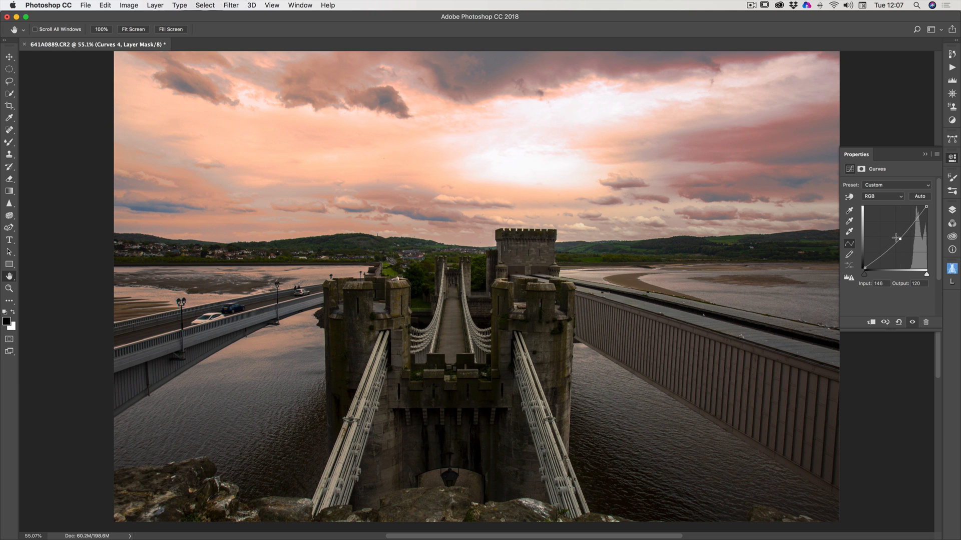
{"action": "left_click", "coordinate": [882, 199]}
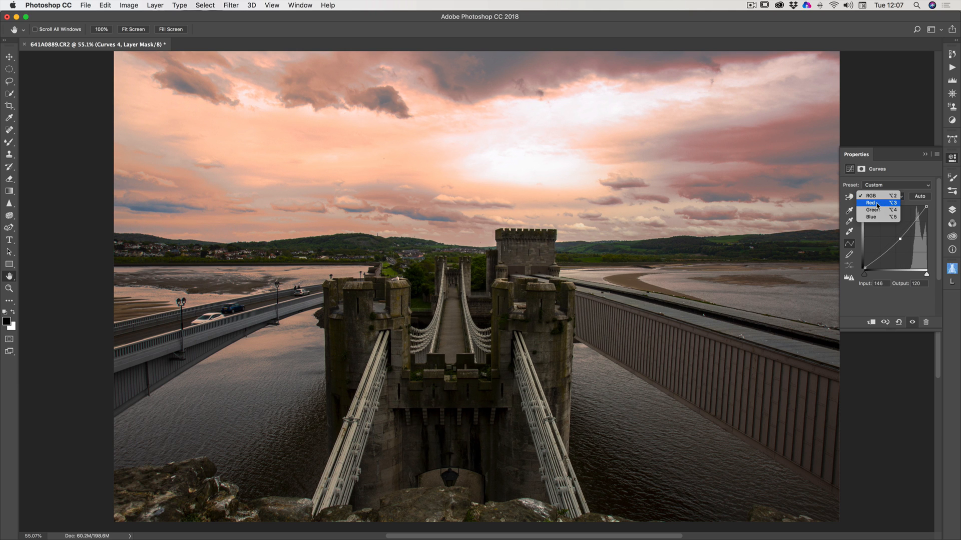
{"action": "left_click", "coordinate": [877, 204]}
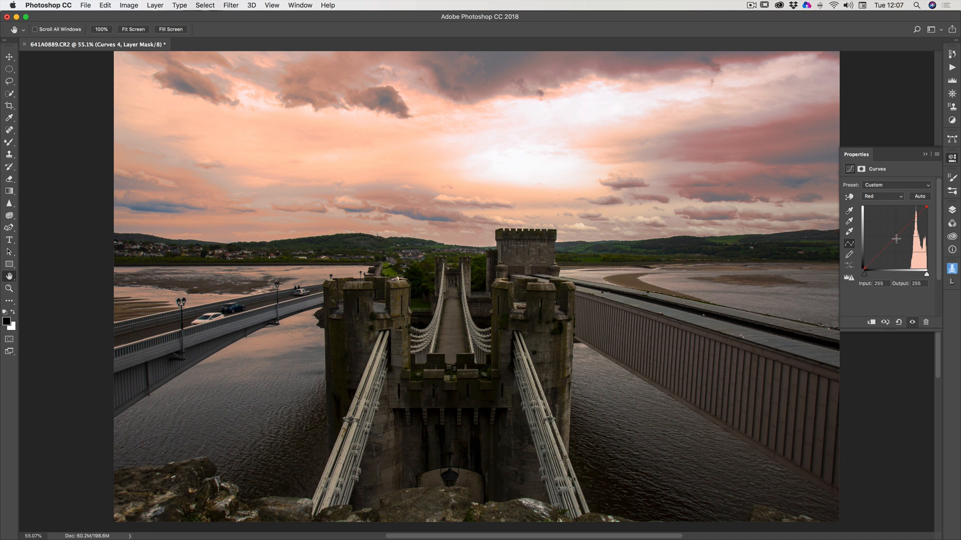
{"action": "mouse_move", "coordinate": [887, 243]}
{"action": "left_mouse_down"}
{"action": "mouse_move", "coordinate": [867, 226]}
{"action": "mouse_move", "coordinate": [868, 236]}
{"action": "mouse_move", "coordinate": [881, 231]}
{"action": "left_mouse_up"}
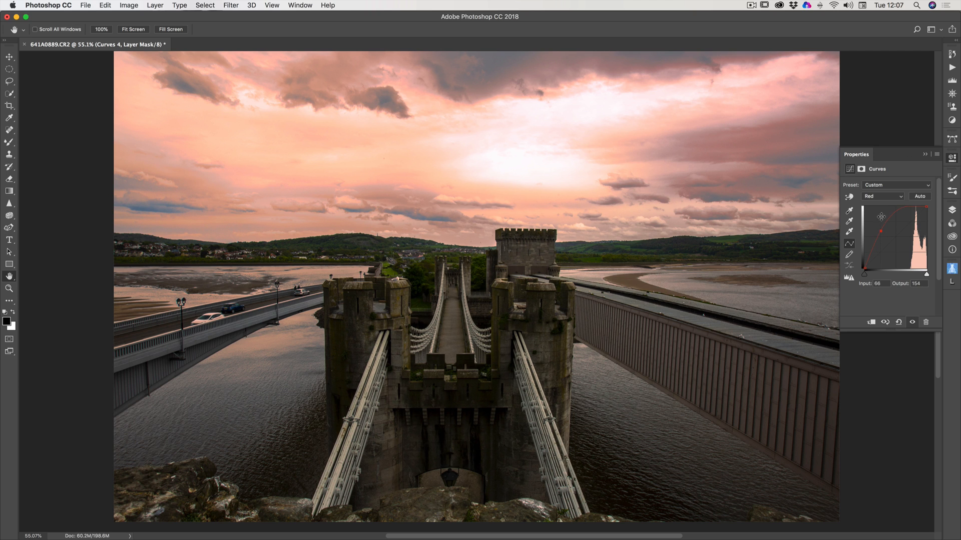
Lower the midtones of the Blue curve in the bright-sky adjustment to turn the pale sky golden orange.
{"action": "left_click", "coordinate": [888, 196]}
{"action": "left_click", "coordinate": [885, 209]}
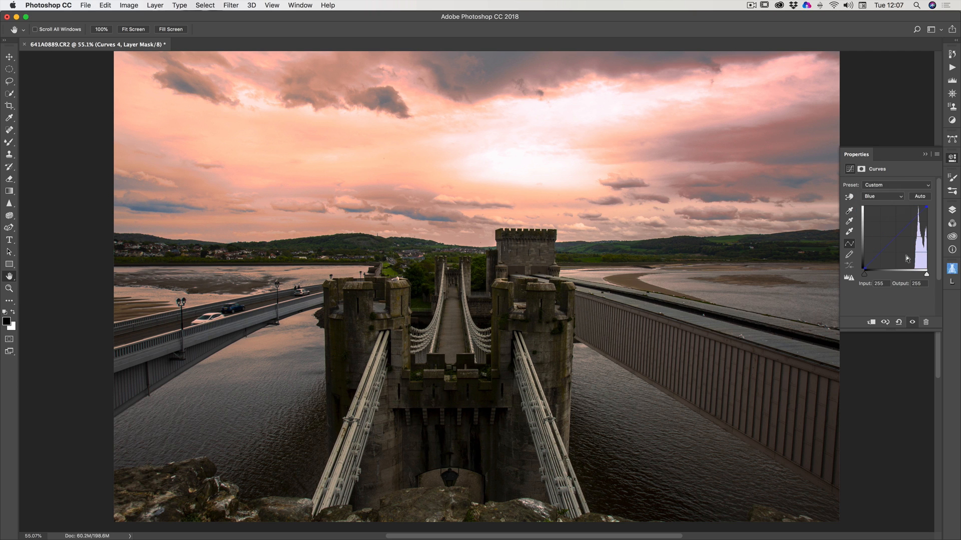
{"action": "left_click_drag", "start_coordinate": [899, 241], "coordinate": [904, 242]}
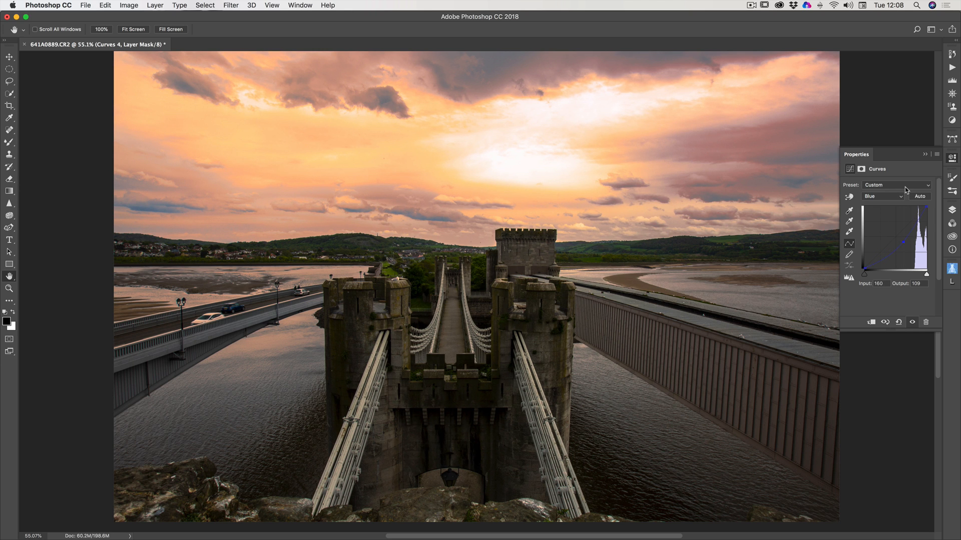
{"action": "left_click", "coordinate": [923, 156]}
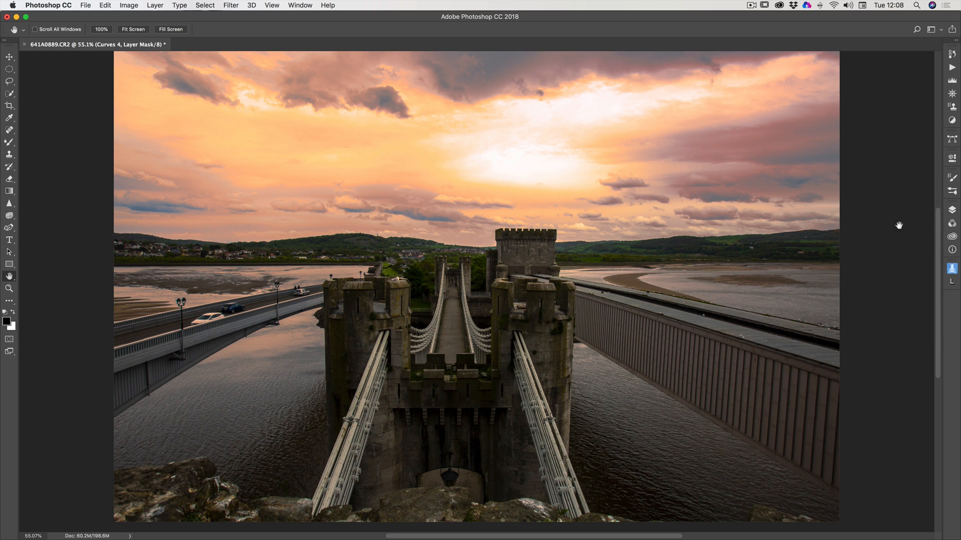
Select the whole sky on the Background copy layer with the Quick Selection tool, using a brush enlarged to 175.
{"action": "left_click", "coordinate": [953, 211]}
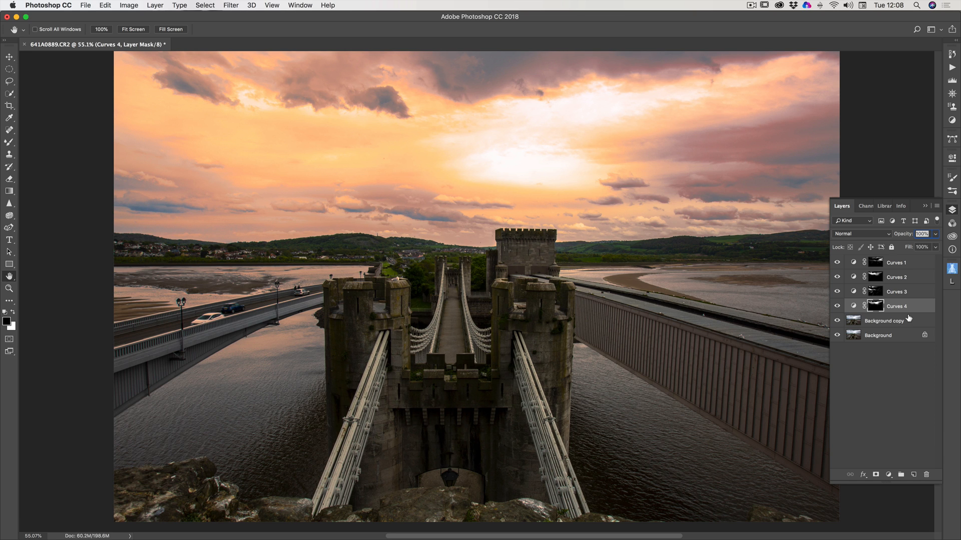
{"action": "left_click", "coordinate": [925, 206]}
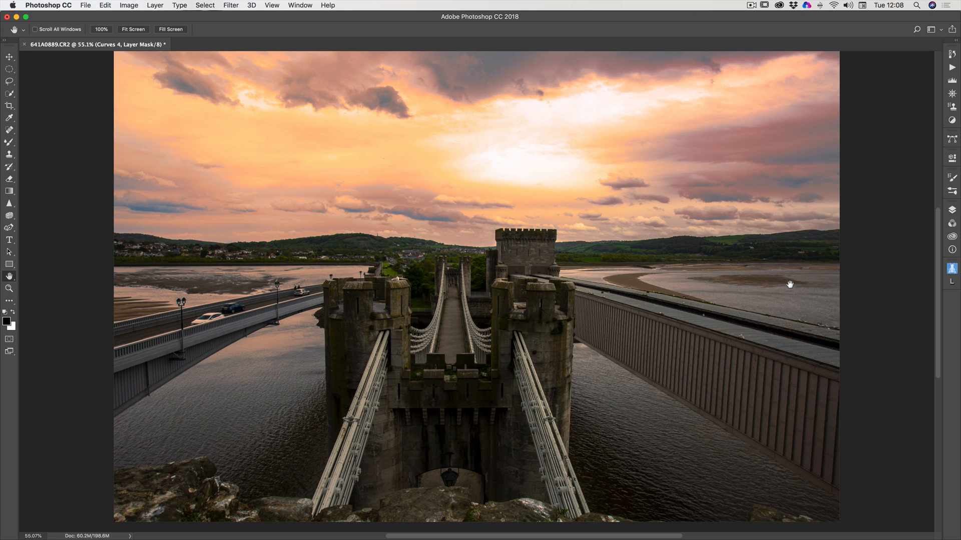
{"action": "left_click", "coordinate": [951, 211]}
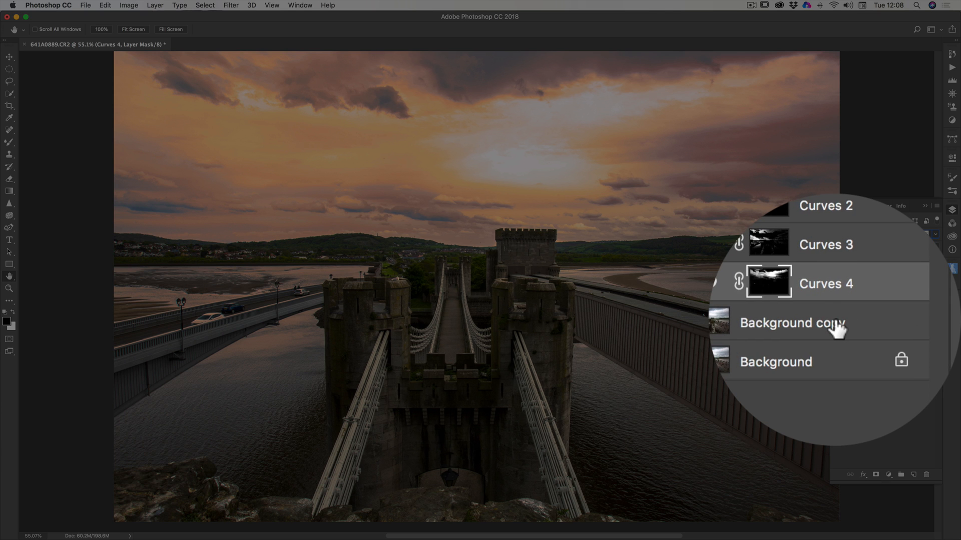
{"action": "left_click", "coordinate": [837, 326]}
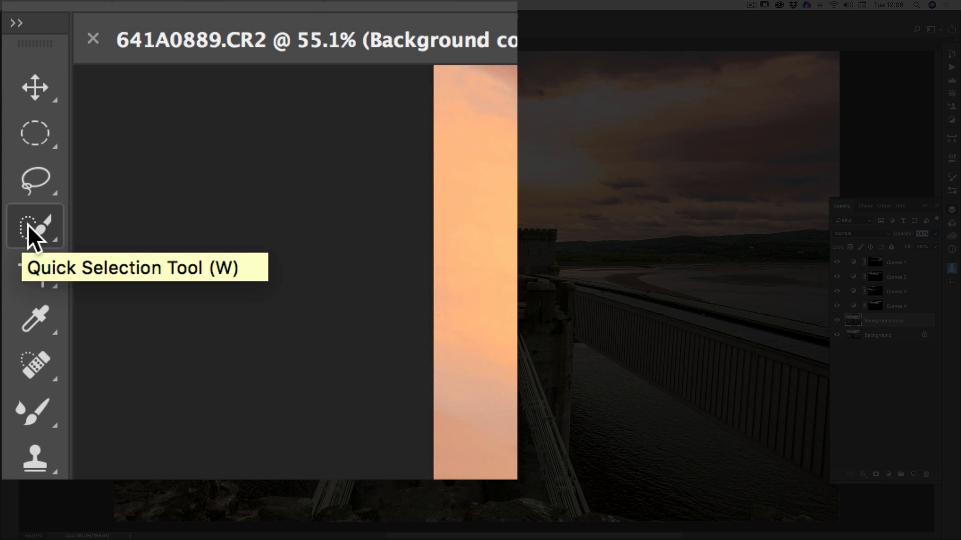
{"action": "left_click", "coordinate": [8, 94]}
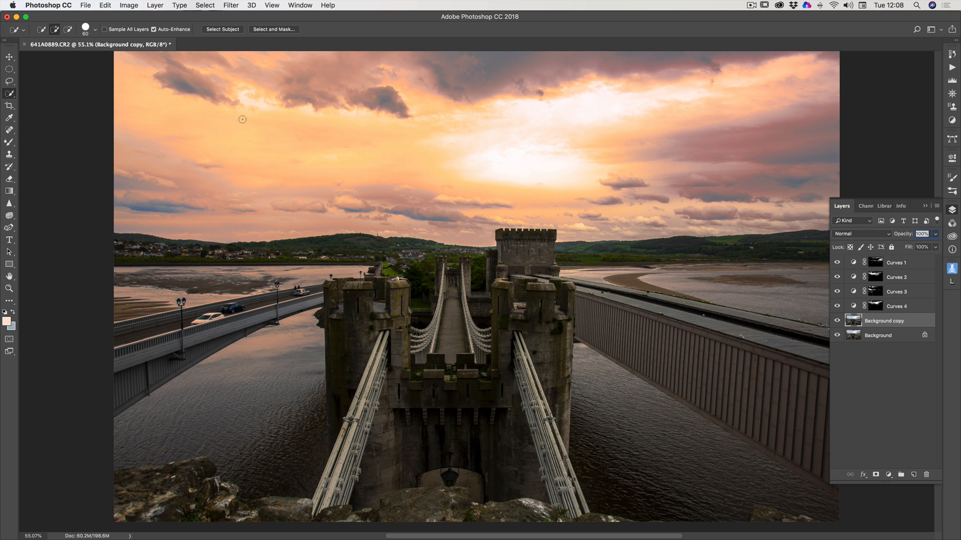
{"action": "key", "text": "bracketright"}
{"action": "key", "text": "bracketright"}
{"action": "key", "text": "bracketright"}
{"action": "key", "text": "bracketright"}
{"action": "key", "text": "bracketright"}
{"action": "key", "text": "bracketright"}
{"action": "mouse_move", "coordinate": [166, 91]}
{"action": "left_mouse_down"}
{"action": "mouse_move", "coordinate": [296, 121]}
{"action": "mouse_move", "coordinate": [558, 126]}
{"action": "left_mouse_up"}
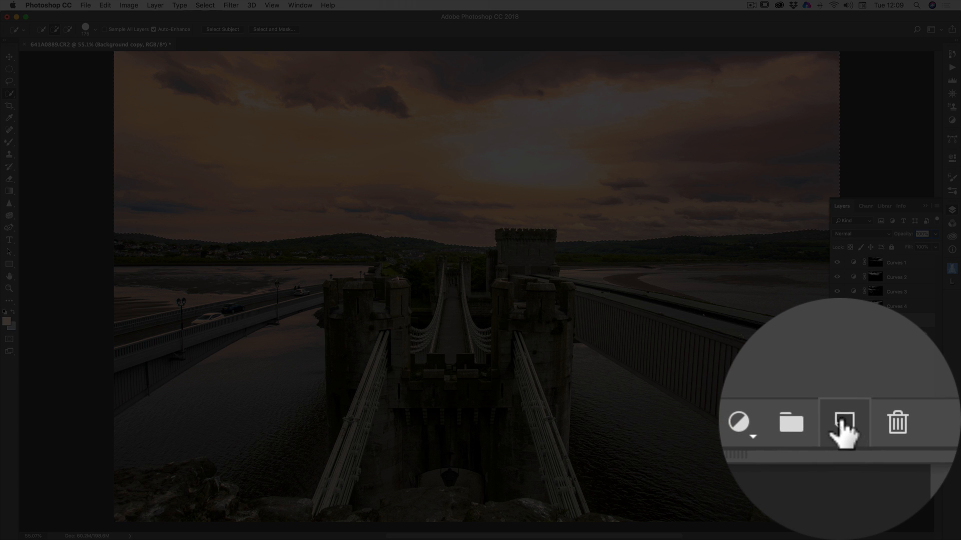
Add a new empty layer above Background copy and set the foreground colour to a saturated bright orange.
{"action": "left_click", "coordinate": [916, 350]}
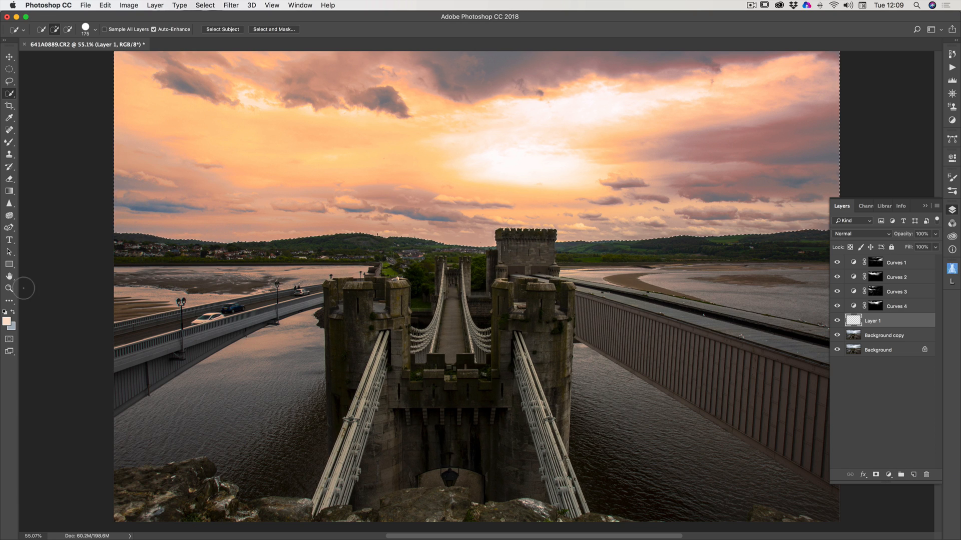
{"action": "left_click", "coordinate": [6, 323]}
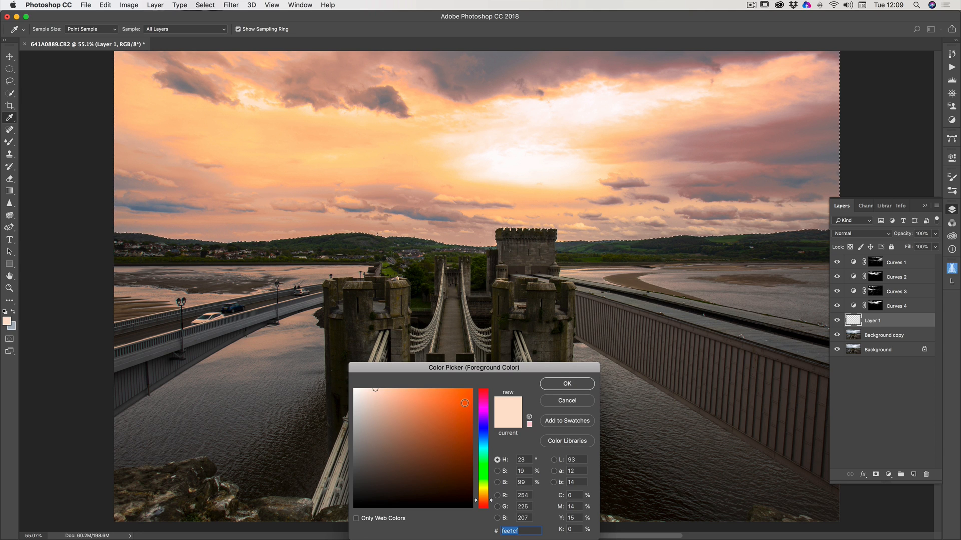
{"action": "left_click_drag", "start_coordinate": [466, 403], "coordinate": [470, 400]}
{"action": "left_click", "coordinate": [553, 385]}
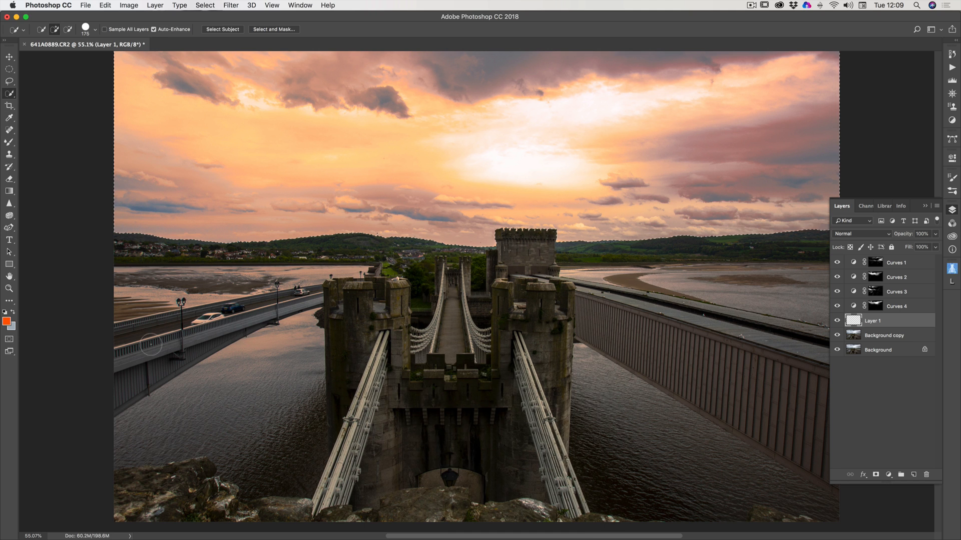
Set the background colour to golden yellow, ffd200.
{"action": "left_click", "coordinate": [12, 328]}
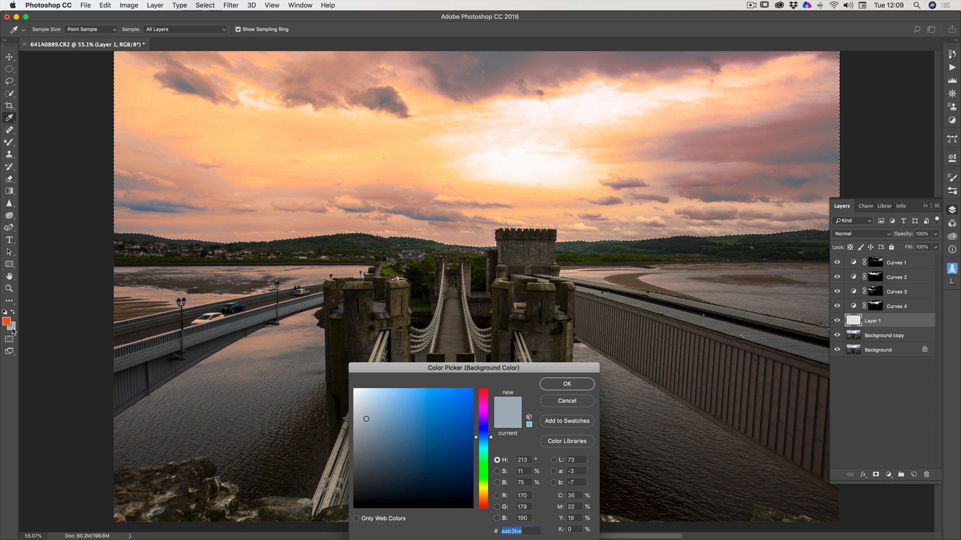
{"action": "left_click", "coordinate": [486, 489]}
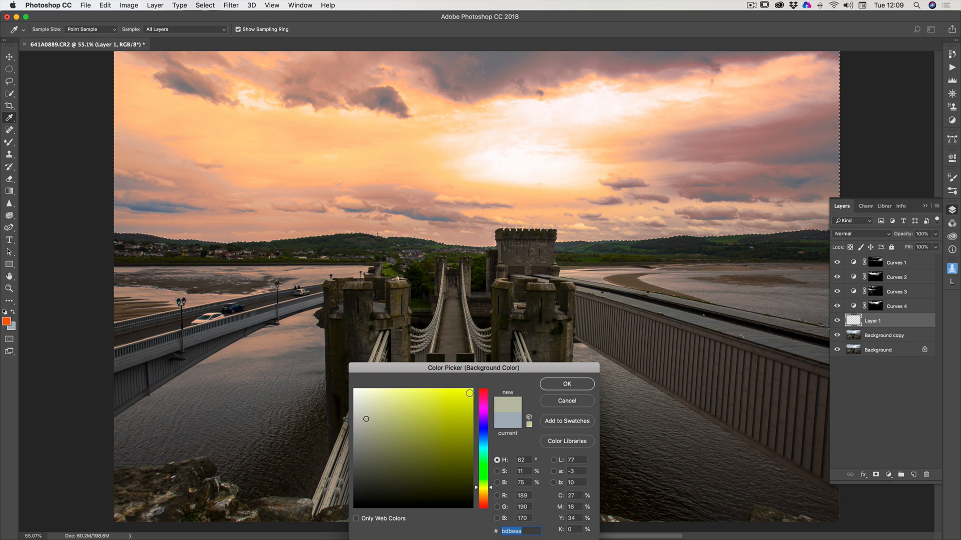
{"action": "left_click", "coordinate": [487, 492]}
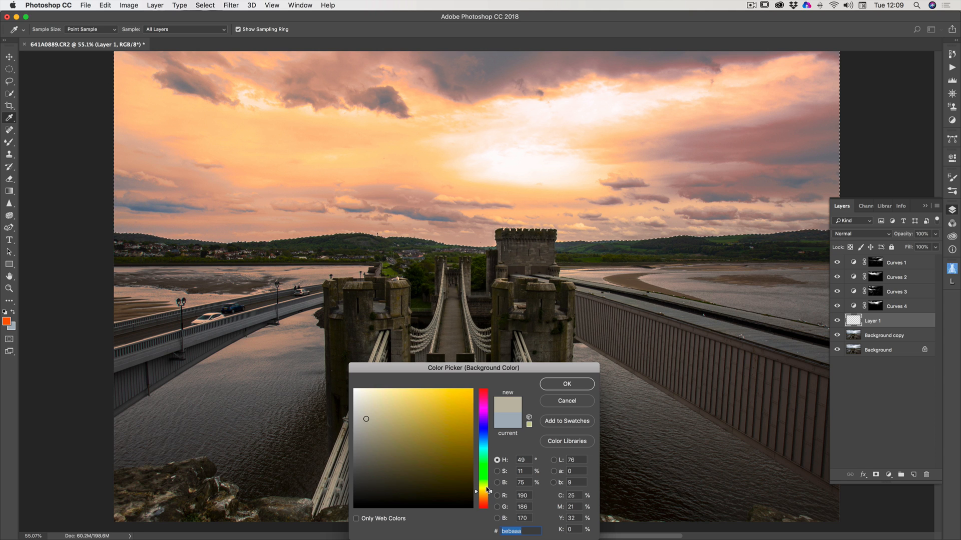
{"action": "left_click", "coordinate": [473, 386]}
{"action": "left_click_drag", "start_coordinate": [473, 385], "coordinate": [474, 384]}
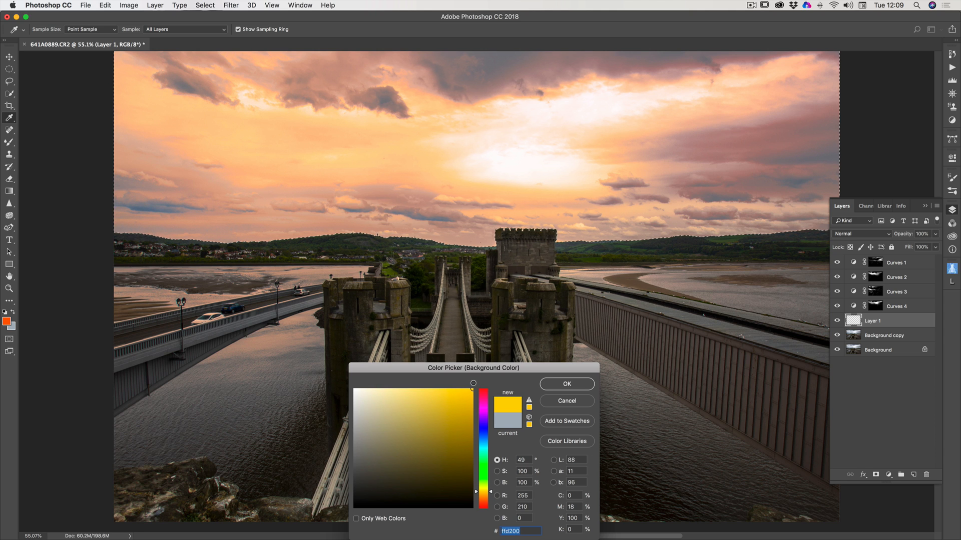
{"action": "left_click", "coordinate": [568, 384]}
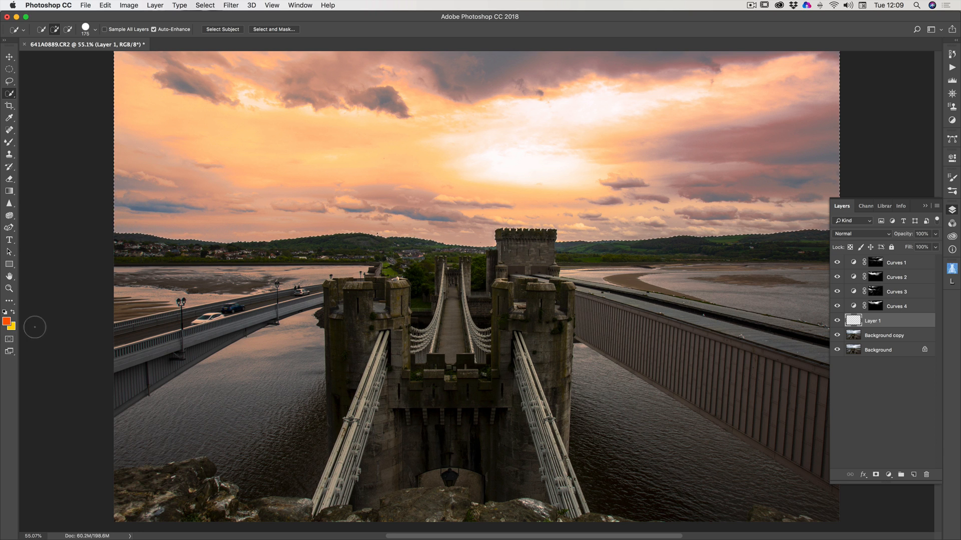
Swap the colours so yellow is the foreground and orange the background, and choose the Gradient tool.
{"action": "left_click", "coordinate": [13, 314]}
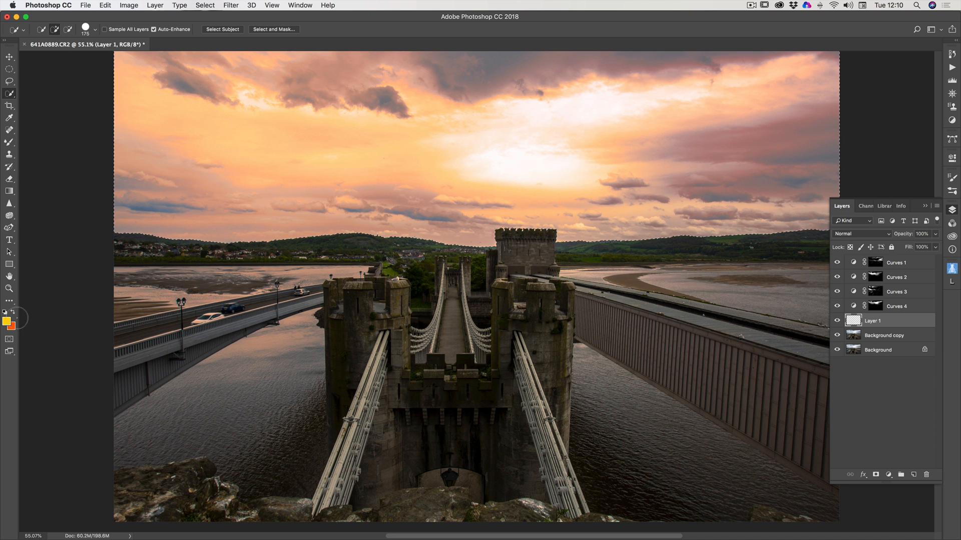
{"action": "left_click", "coordinate": [13, 312]}
{"action": "left_click", "coordinate": [13, 312]}
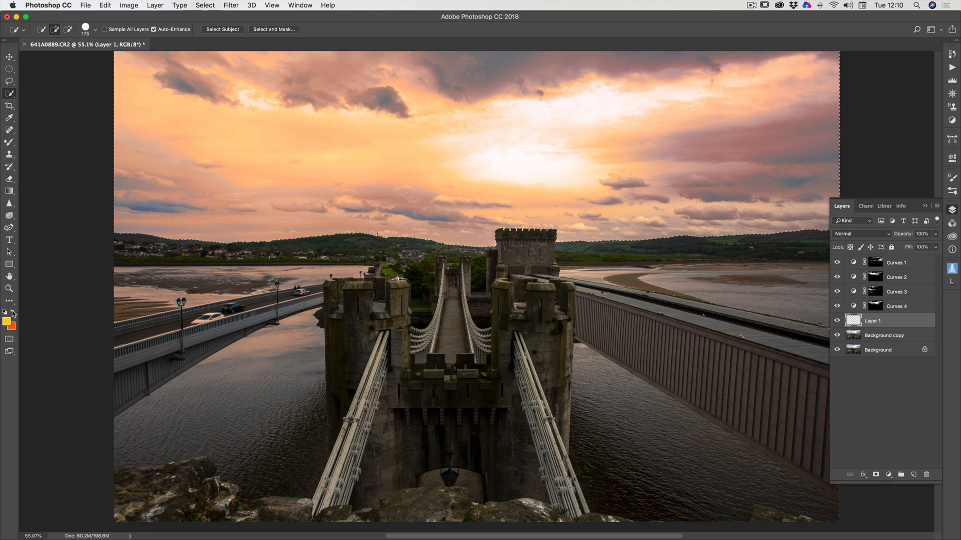
{"action": "left_click", "coordinate": [13, 314]}
{"action": "left_click", "coordinate": [14, 314]}
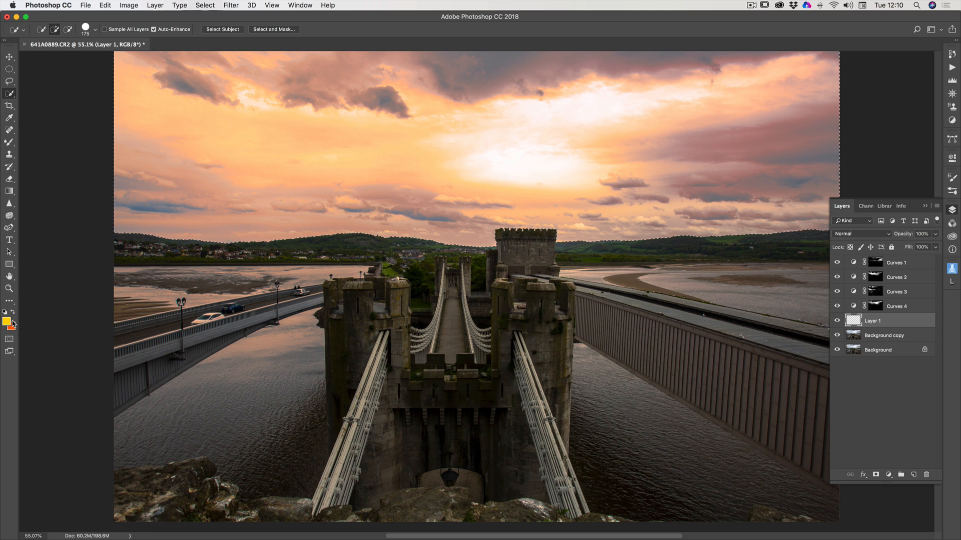
{"action": "left_click", "coordinate": [10, 191]}
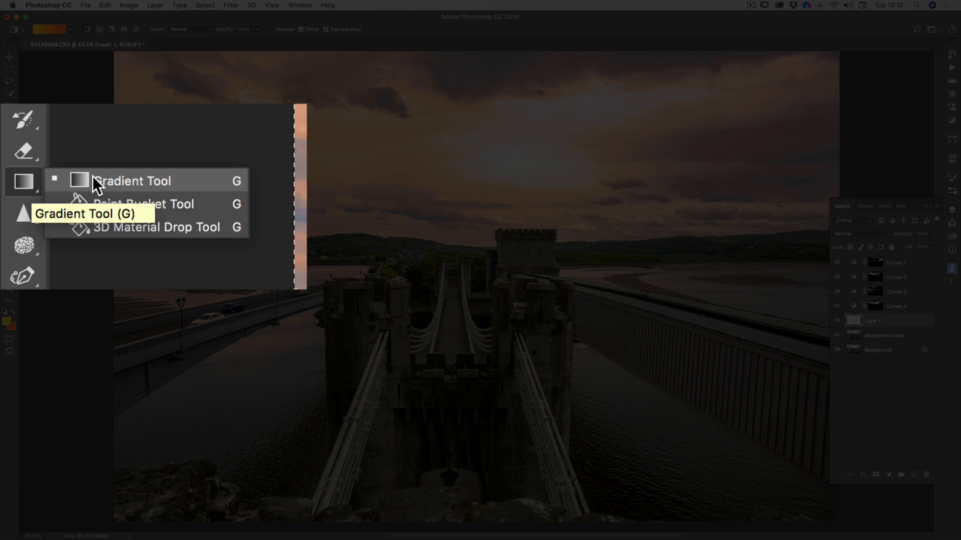
Draw a linear yellow-to-orange gradient on Layer 1 inside the sky selection, from the horizon up to near the photo's top edge.
{"action": "left_click", "coordinate": [147, 177]}
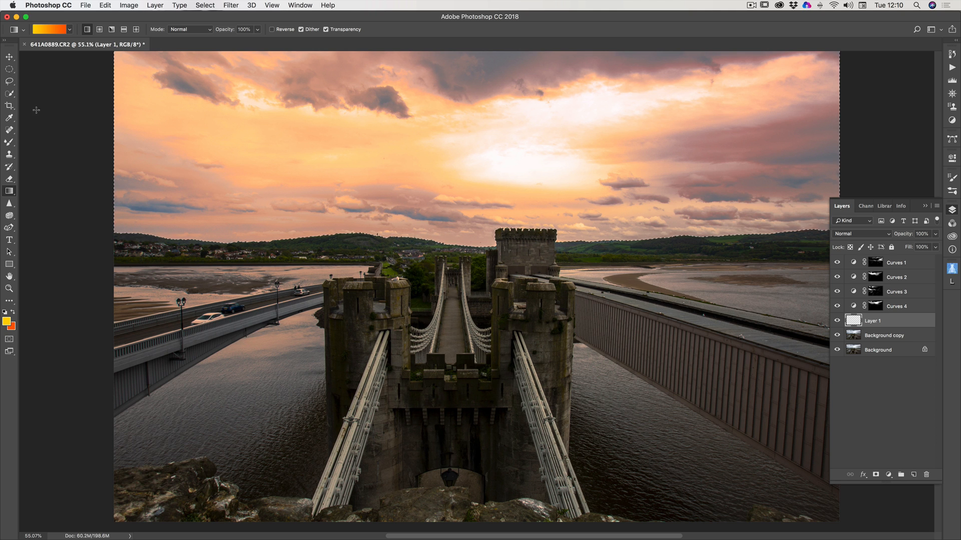
{"action": "left_click", "coordinate": [69, 30]}
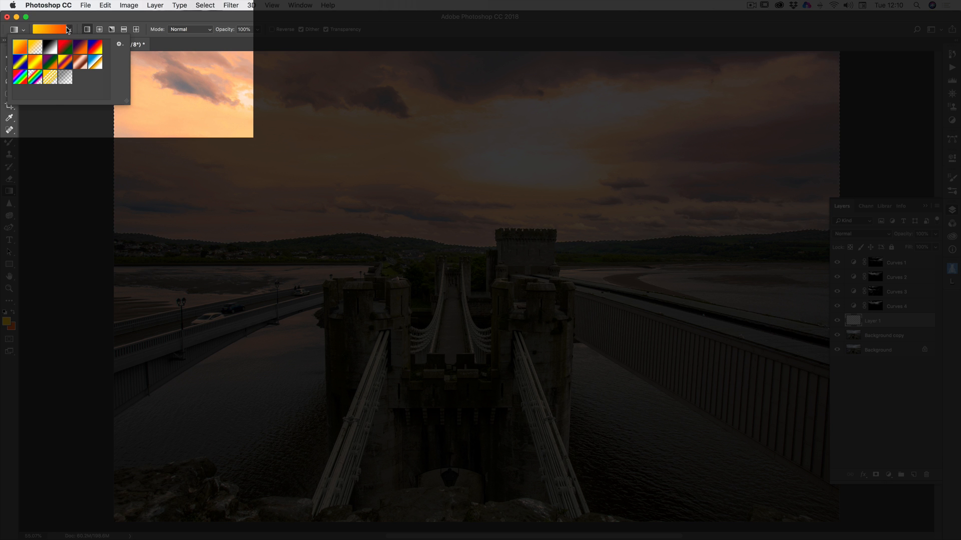
{"action": "left_click", "coordinate": [394, 22]}
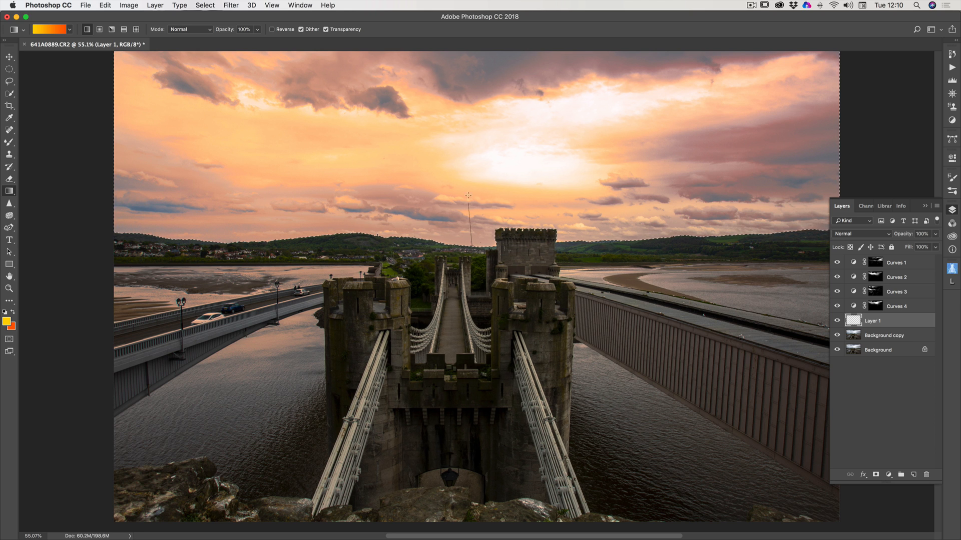
{"action": "left_click_drag", "start_coordinate": [467, 195], "coordinate": [479, 70]}
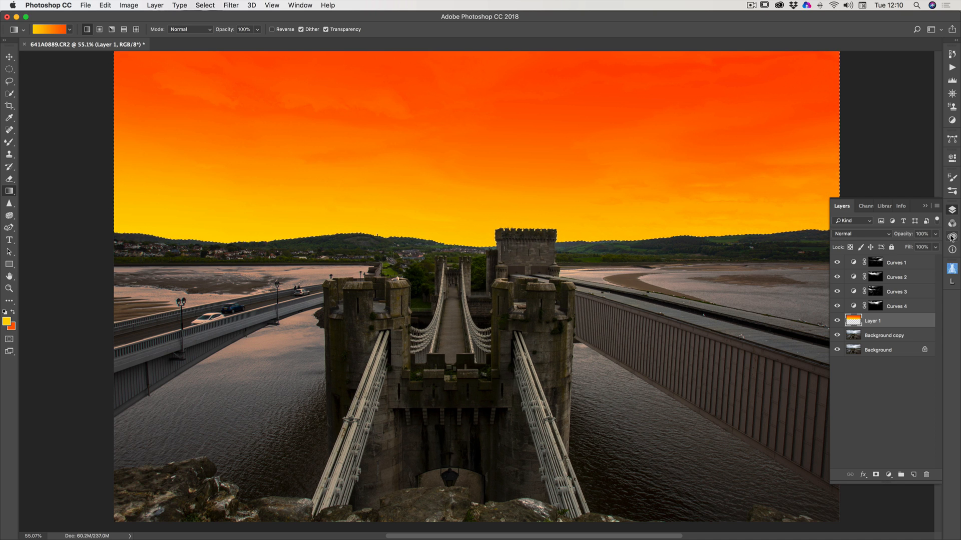
Set the gradient layer Layer 1 to Multiply blend mode and lower its opacity to 12%.
{"action": "left_click", "coordinate": [871, 234]}
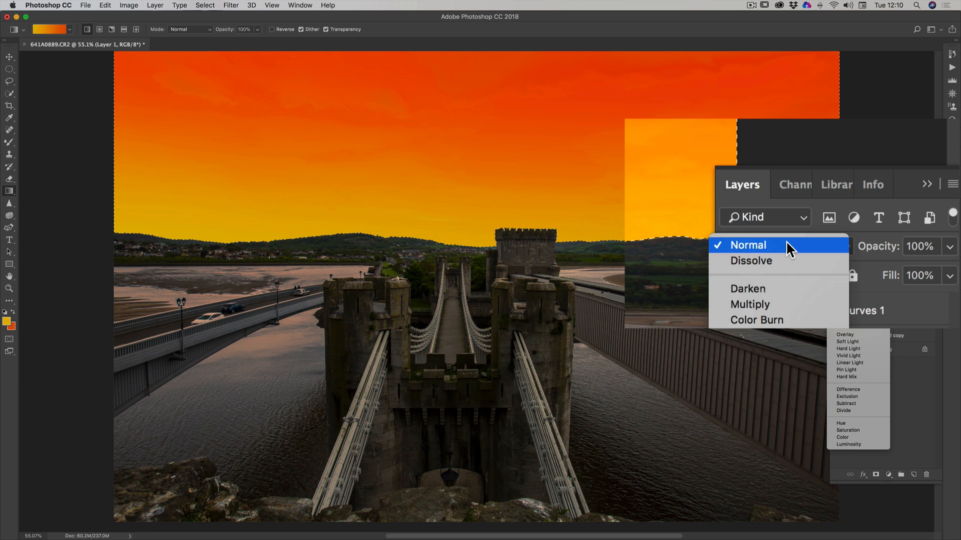
{"action": "left_click", "coordinate": [848, 261]}
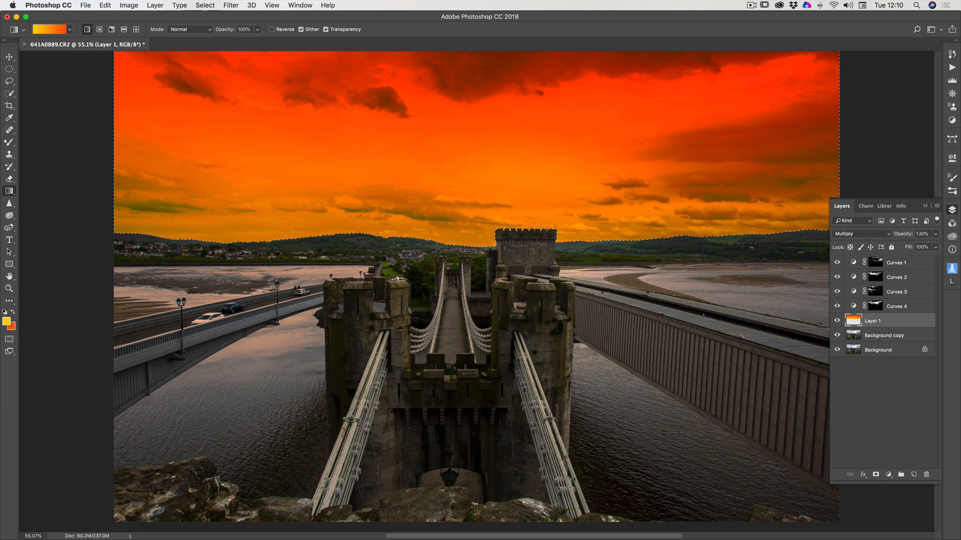
{"action": "left_click", "coordinate": [935, 235]}
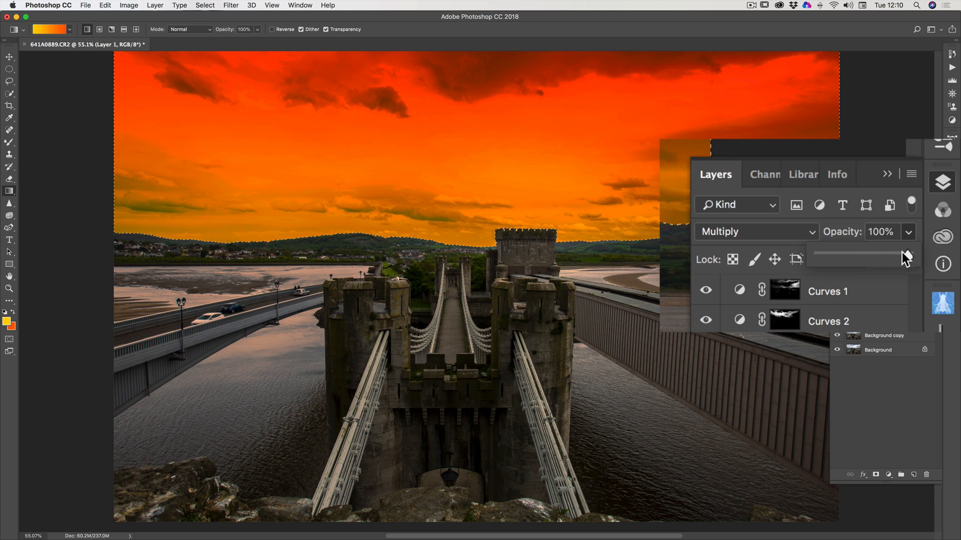
{"action": "mouse_move", "coordinate": [902, 255]}
{"action": "left_mouse_down"}
{"action": "mouse_move", "coordinate": [830, 258]}
{"action": "mouse_move", "coordinate": [899, 249]}
{"action": "left_mouse_up"}
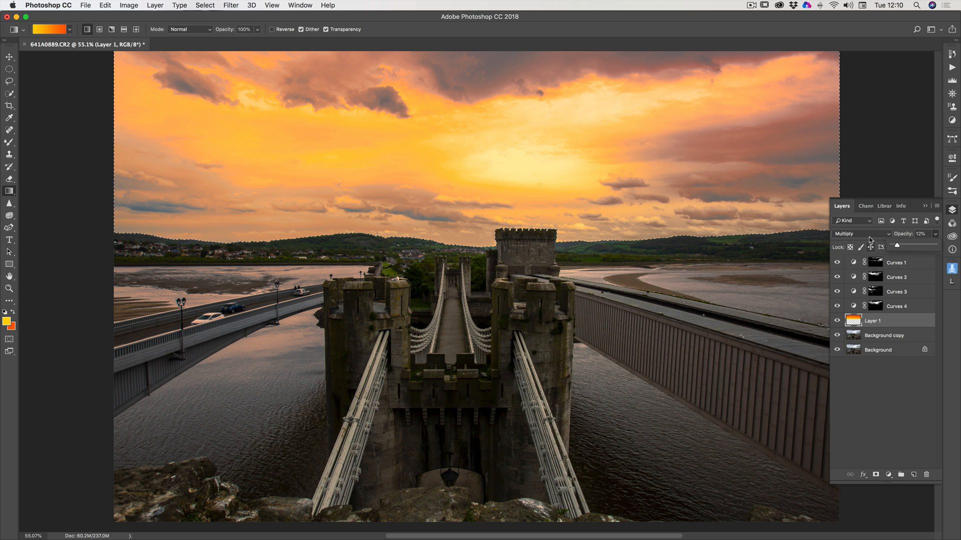
Collapse the layer list and deselect the sky.
{"action": "left_click", "coordinate": [924, 206]}
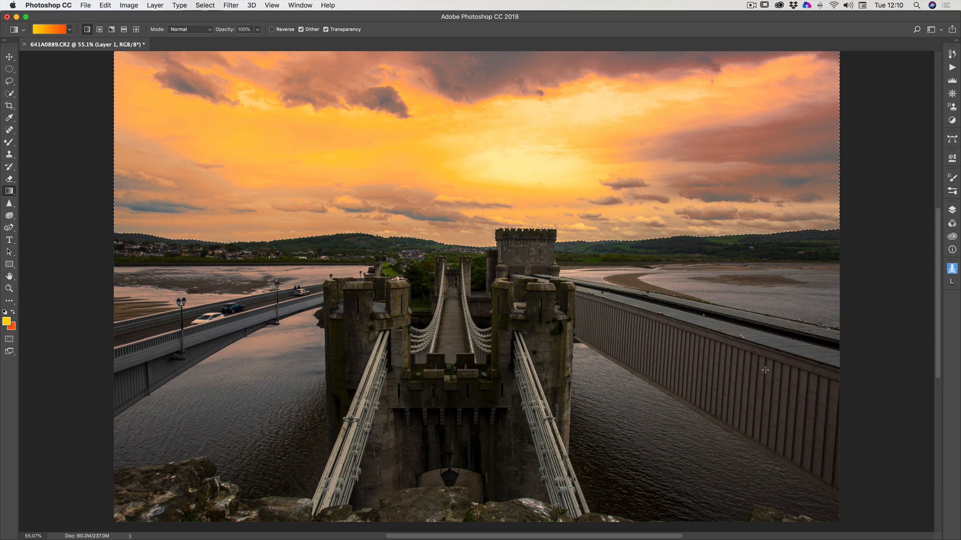
{"action": "left_click", "coordinate": [231, 6]}
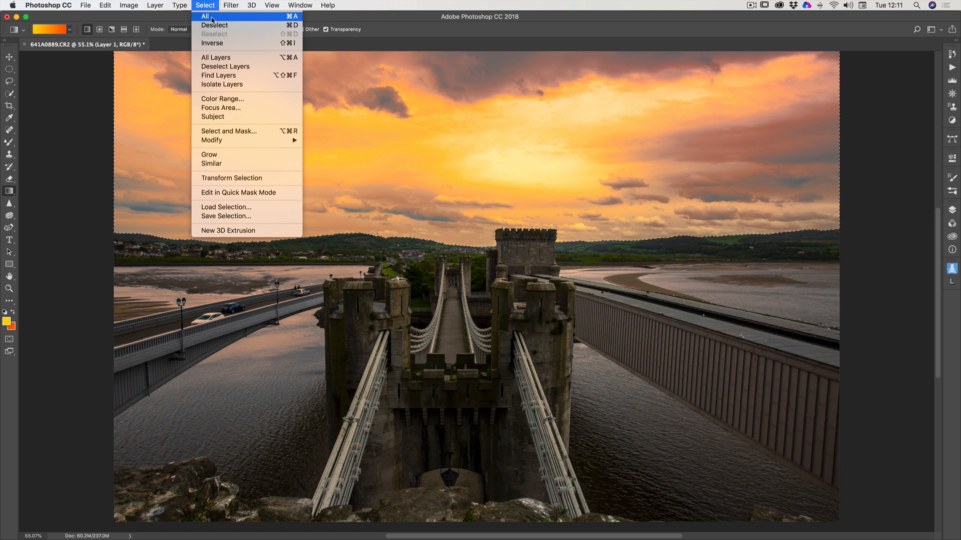
{"action": "left_click", "coordinate": [217, 25]}
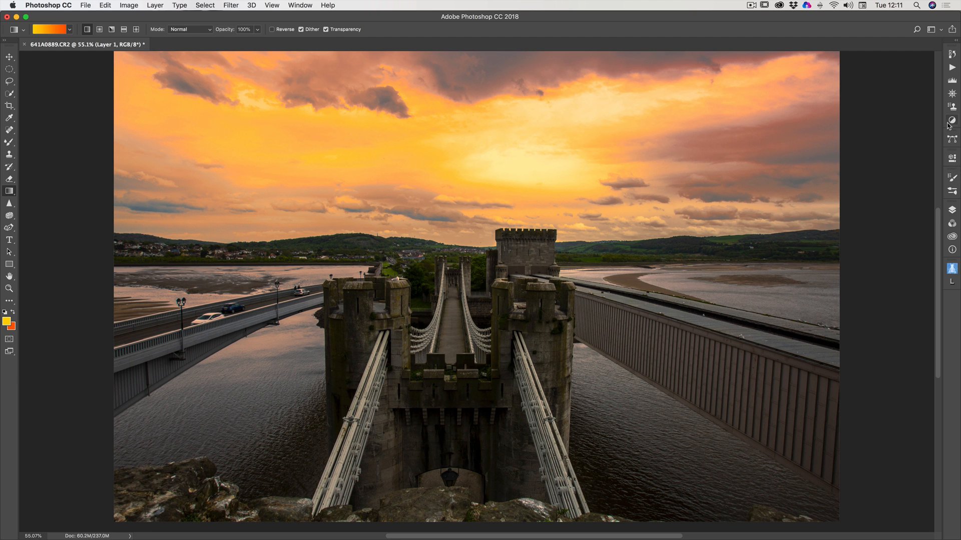
Duplicate the sky gradient layer Layer 1 within the same document, keeping the suggested name.
{"action": "left_click", "coordinate": [951, 210]}
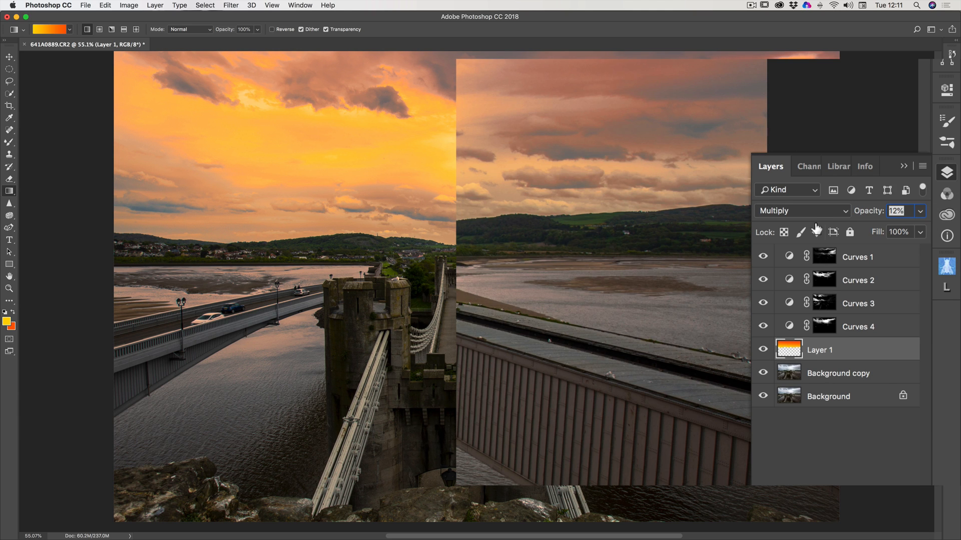
{"action": "right_click", "coordinate": [847, 354]}
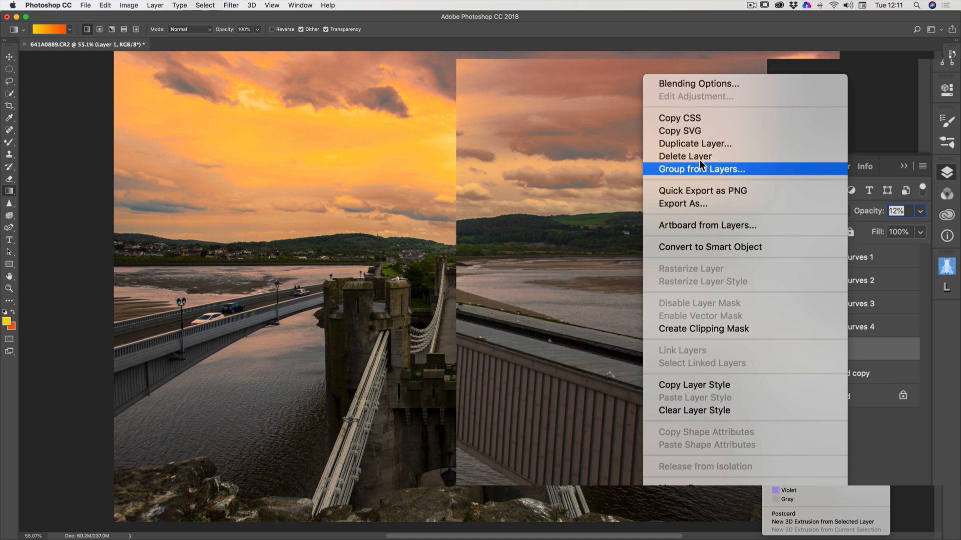
{"action": "left_click", "coordinate": [692, 145]}
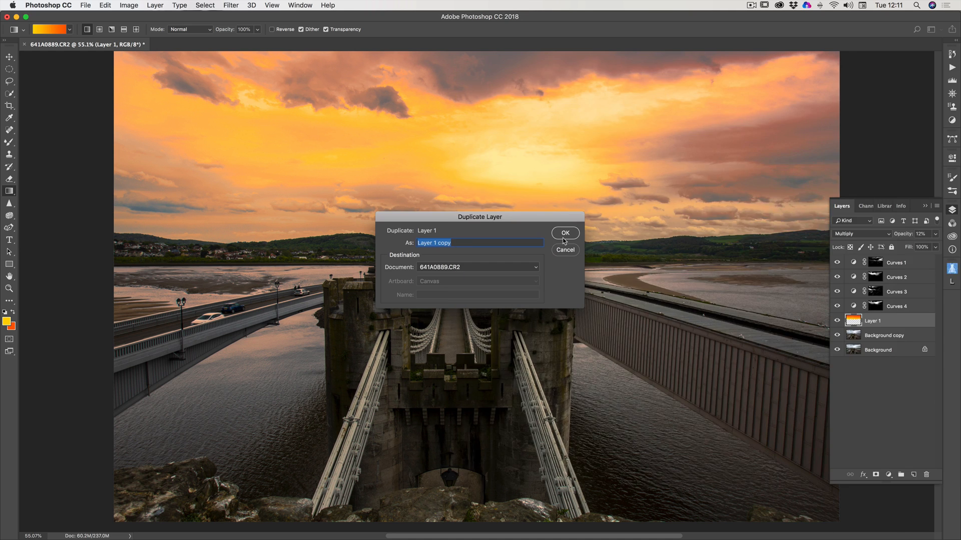
{"action": "left_click", "coordinate": [565, 233]}
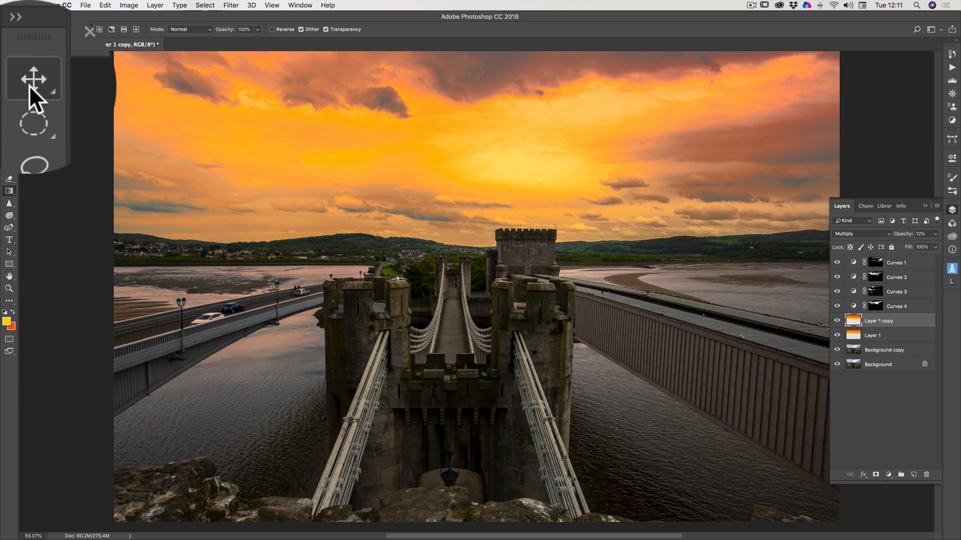
Flip the duplicated gradient vertically by stretching its upper edge down to the photo's lower edge, covering the water and bridge at -130.40% height.
{"action": "left_click", "coordinate": [9, 56]}
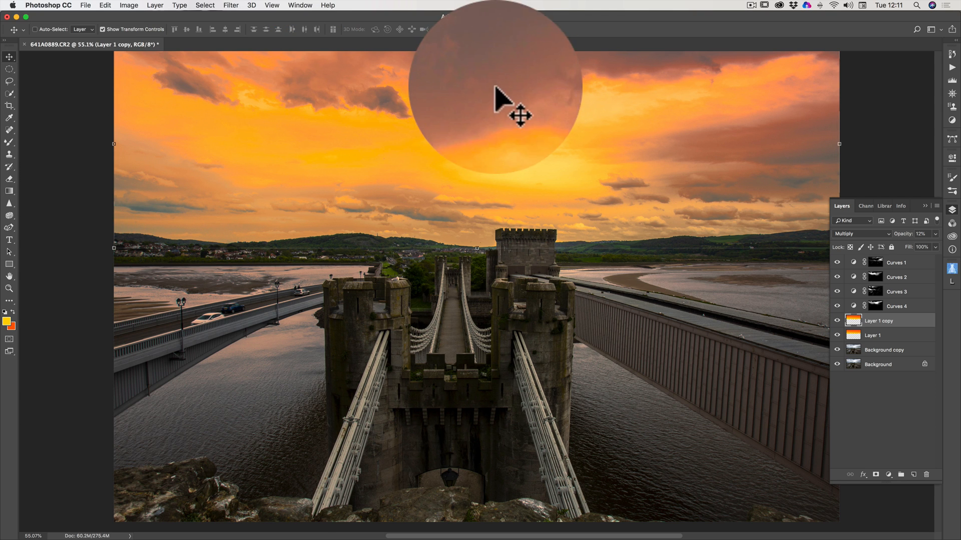
{"action": "scroll", "coordinate": [507, 212], "scroll_direction": "up", "scroll_amount": 3}
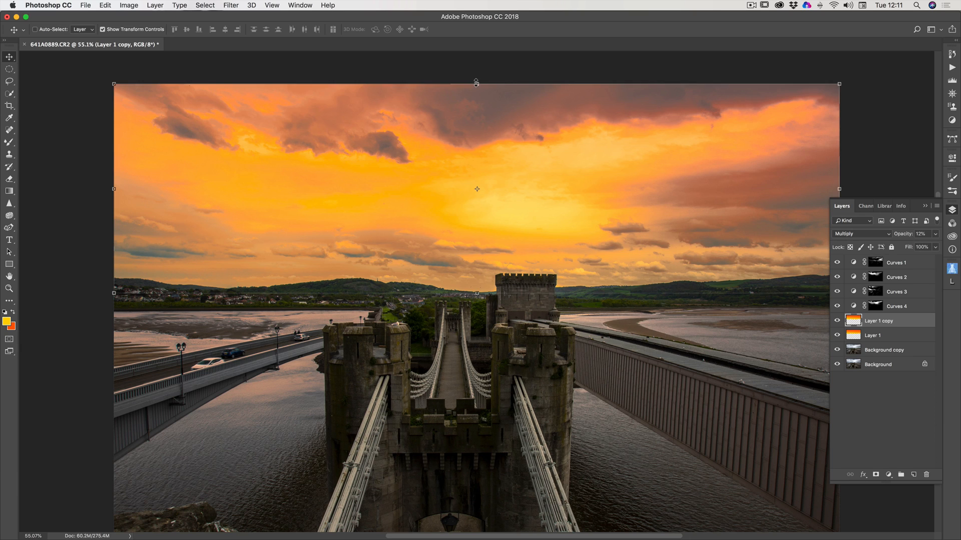
{"action": "left_click_drag", "start_coordinate": [477, 85], "coordinate": [488, 496]}
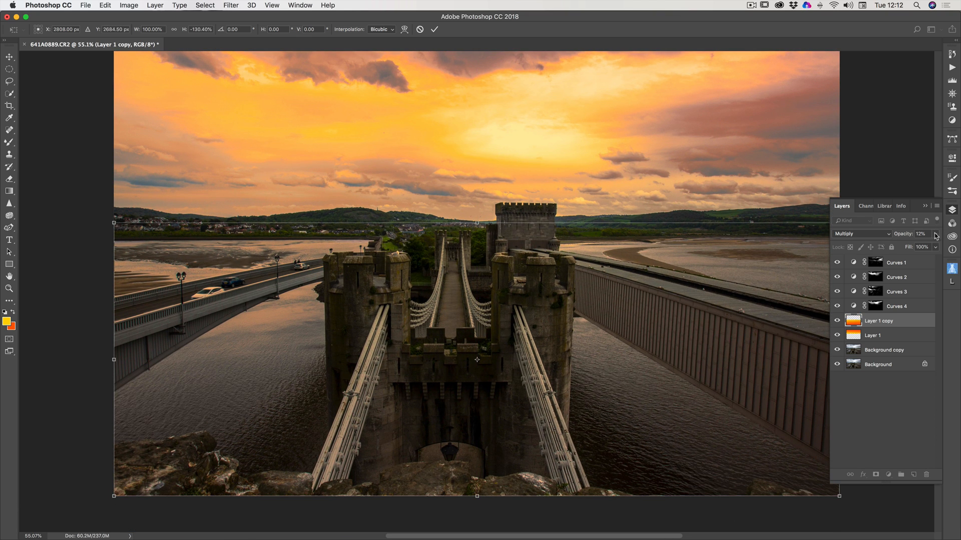
Set the flipped gradient layer's opacity to 27% and apply the transform.
{"action": "left_click_drag", "start_coordinate": [936, 237], "coordinate": [907, 247]}
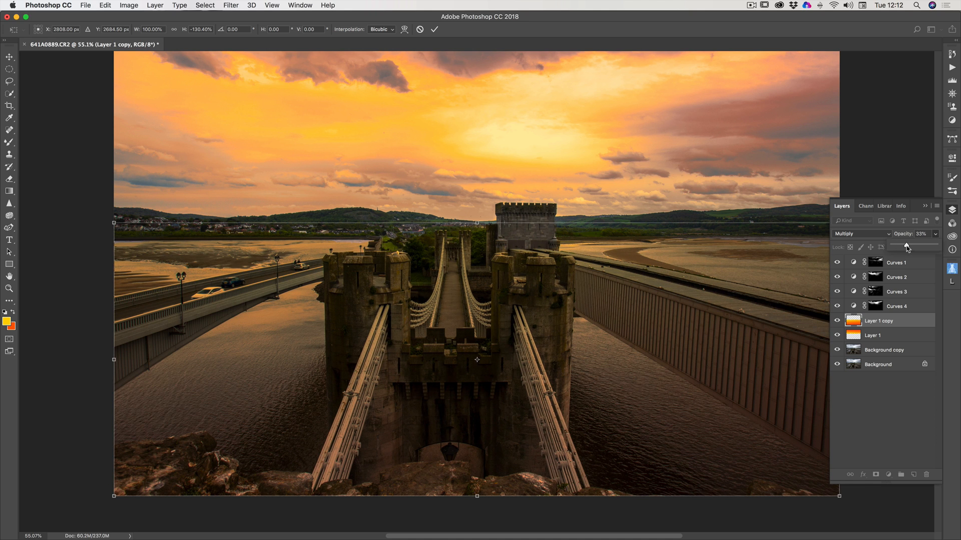
{"action": "left_click_drag", "start_coordinate": [909, 249], "coordinate": [906, 248]}
{"action": "left_click", "coordinate": [889, 337]}
{"action": "left_click", "coordinate": [435, 29]}
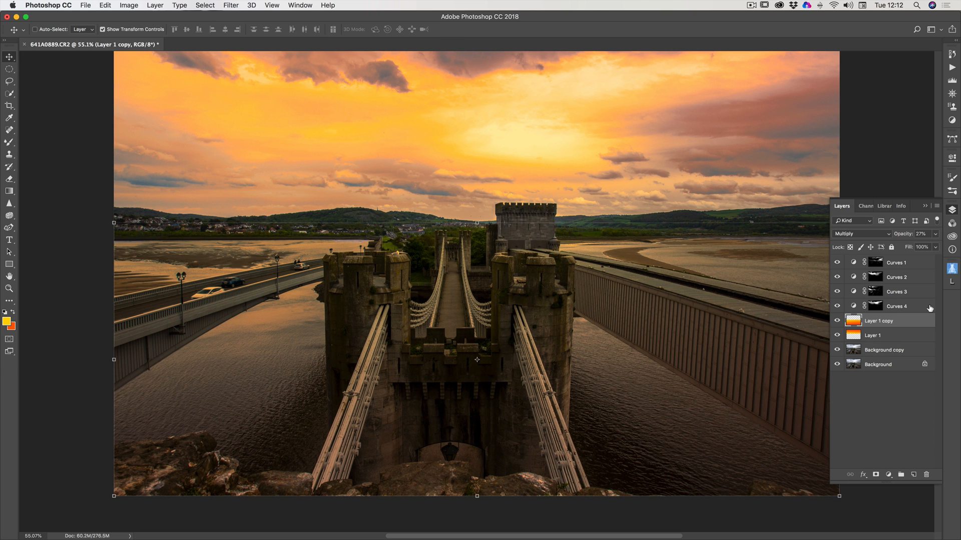
Make a second duplicate of Layer 1 to strengthen the sky gradient.
{"action": "left_click", "coordinate": [879, 337]}
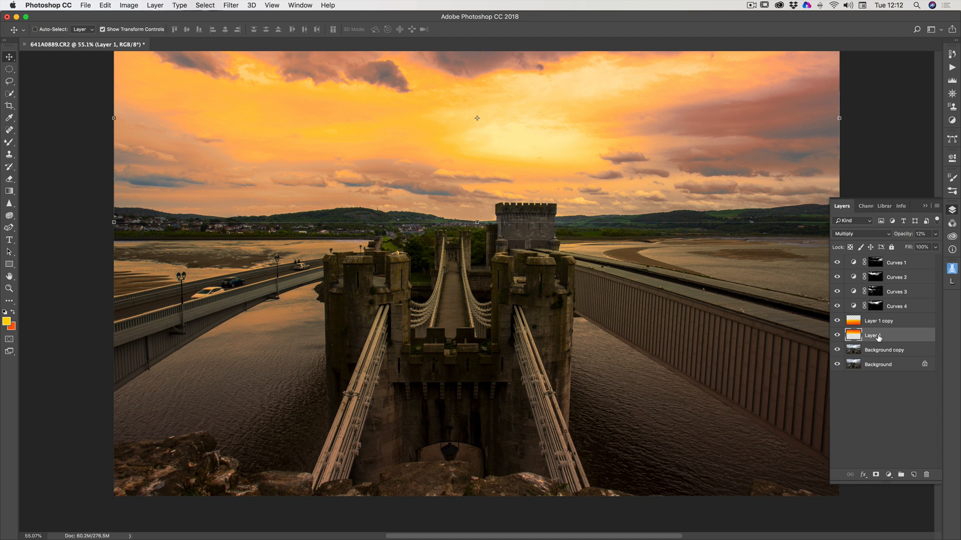
{"action": "right_click", "coordinate": [878, 337]}
{"action": "left_click", "coordinate": [790, 195]}
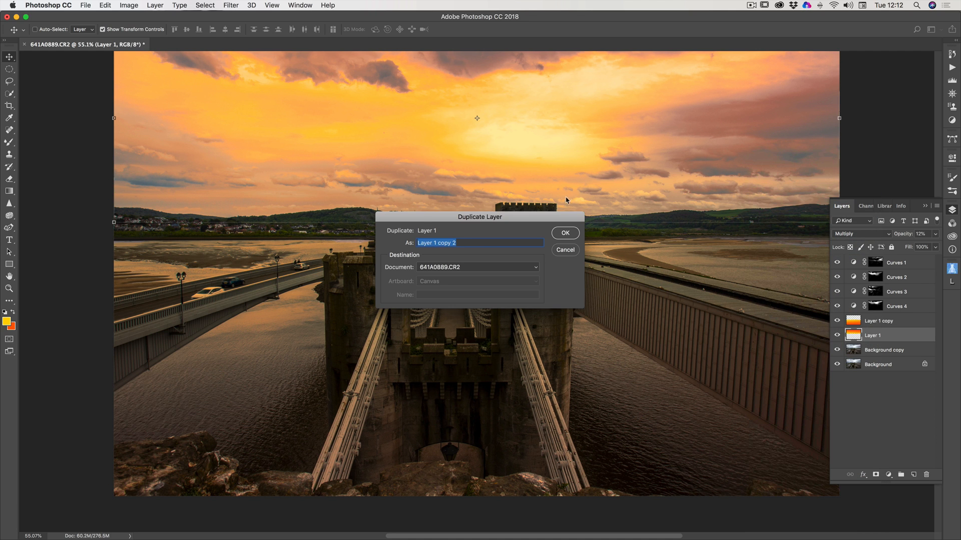
{"action": "left_click", "coordinate": [564, 229]}
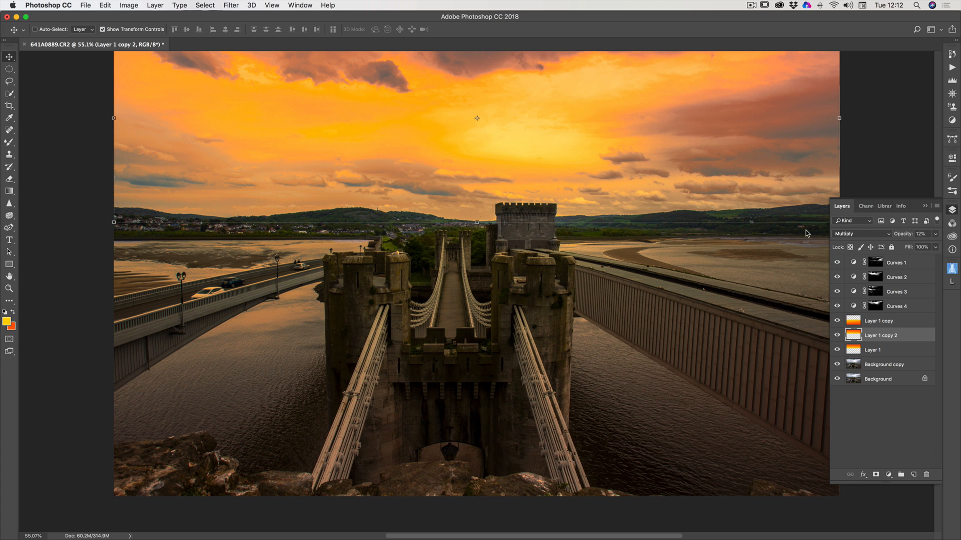
Lower the opacity of Layer 1 copy 2 to 4% and collapse the layer list.
{"action": "left_click", "coordinate": [935, 233]}
{"action": "mouse_move", "coordinate": [898, 246]}
{"action": "left_mouse_down"}
{"action": "mouse_move", "coordinate": [918, 245]}
{"action": "mouse_move", "coordinate": [874, 248]}
{"action": "mouse_move", "coordinate": [895, 248]}
{"action": "left_mouse_up"}
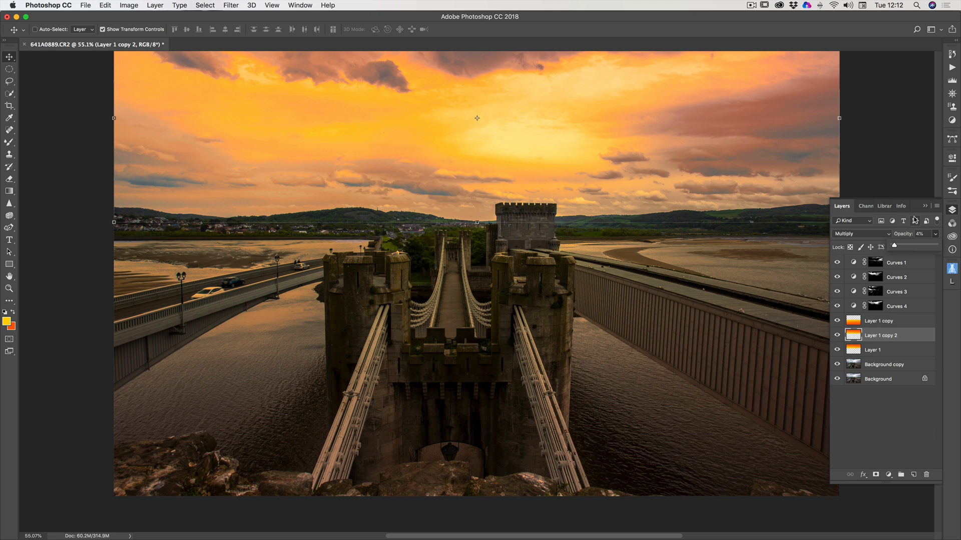
{"action": "left_click", "coordinate": [924, 205]}
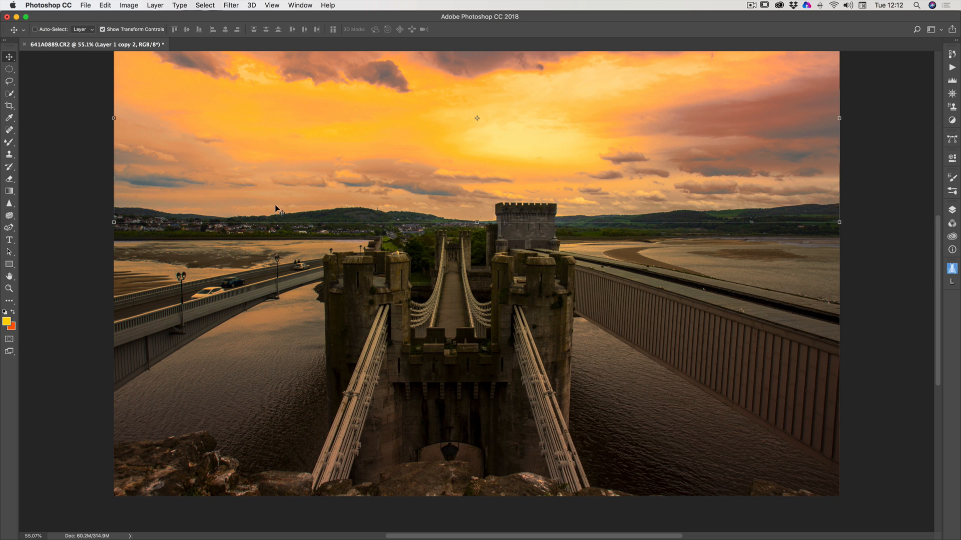
{"action": "left_click", "coordinate": [10, 277]}
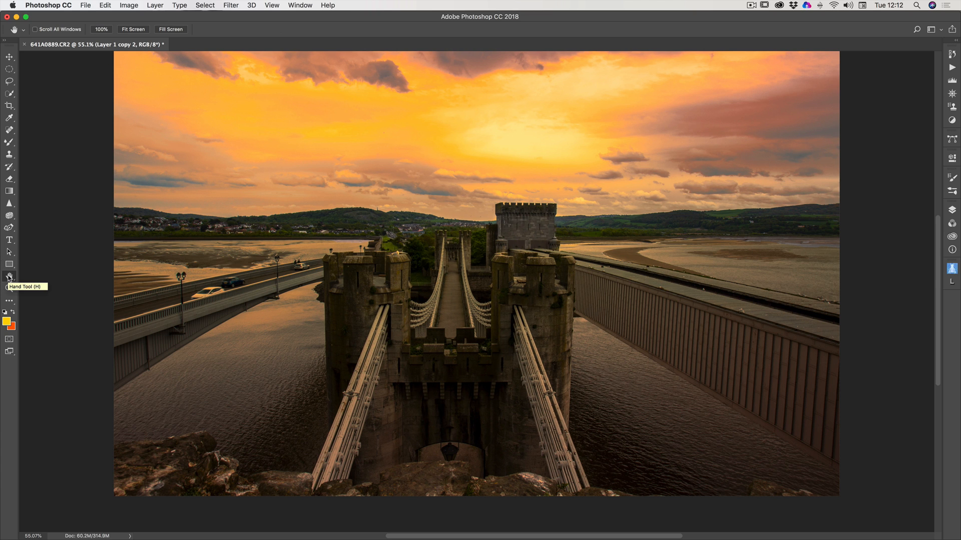
{"action": "scroll", "coordinate": [127, 268], "scroll_direction": "up", "scroll_amount": 3}
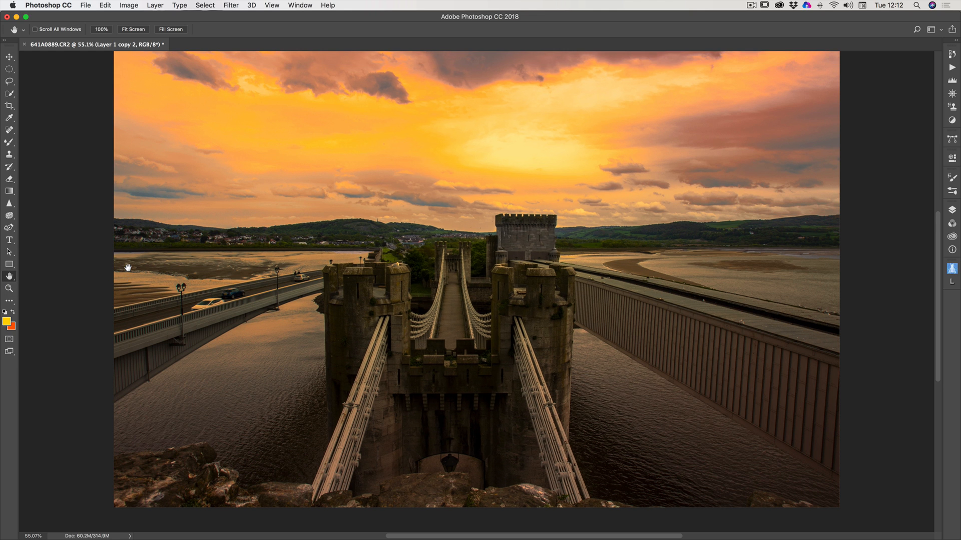
{"action": "scroll", "coordinate": [127, 268], "scroll_direction": "down", "scroll_amount": 1}
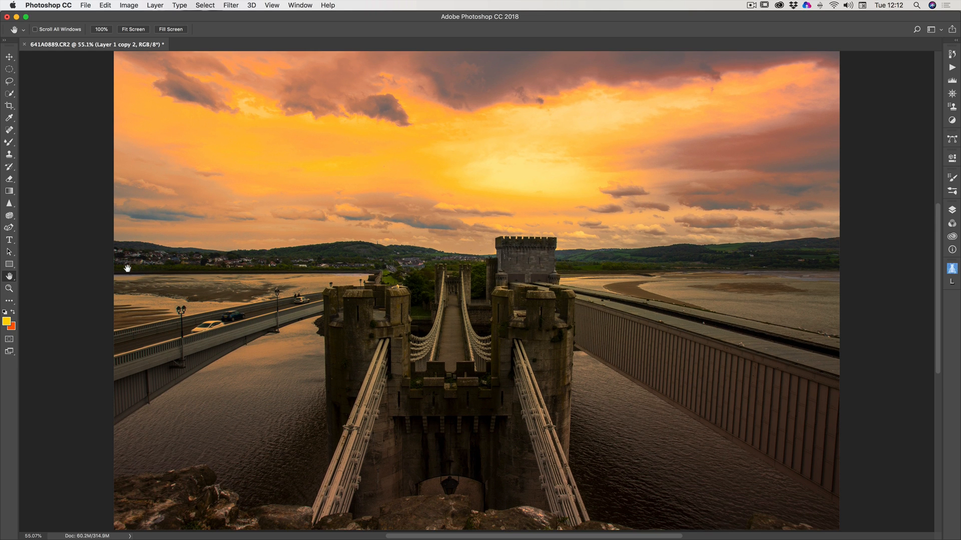